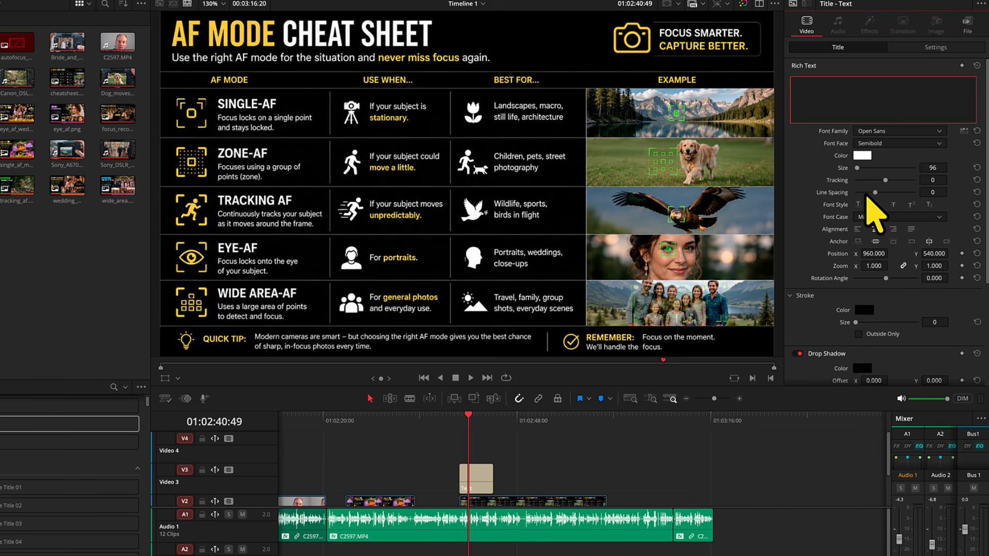
# Step: Set the title background's outline color to a bright yellow-green from the color spectrum
pyautogui.scroll(-5, 870, 203)
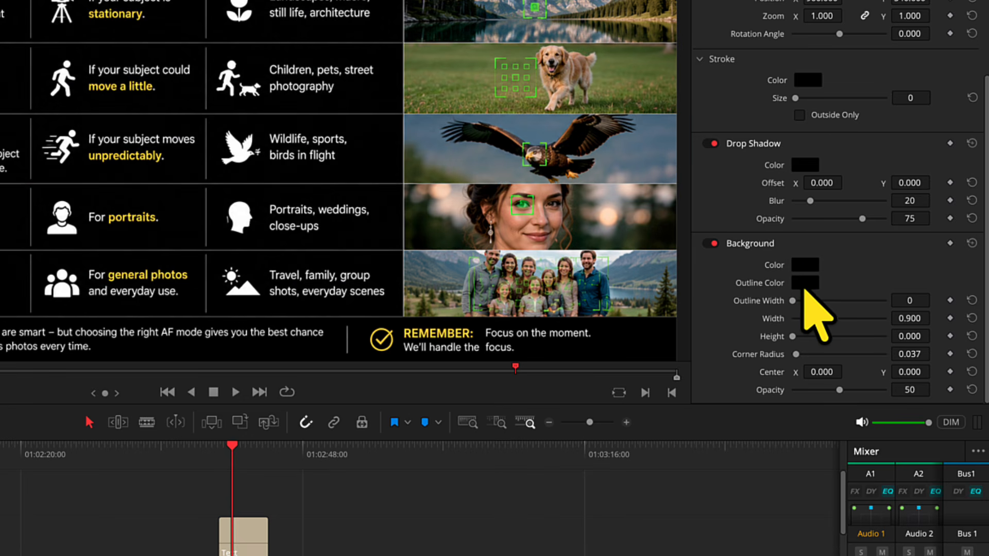
pyautogui.click(806, 283)
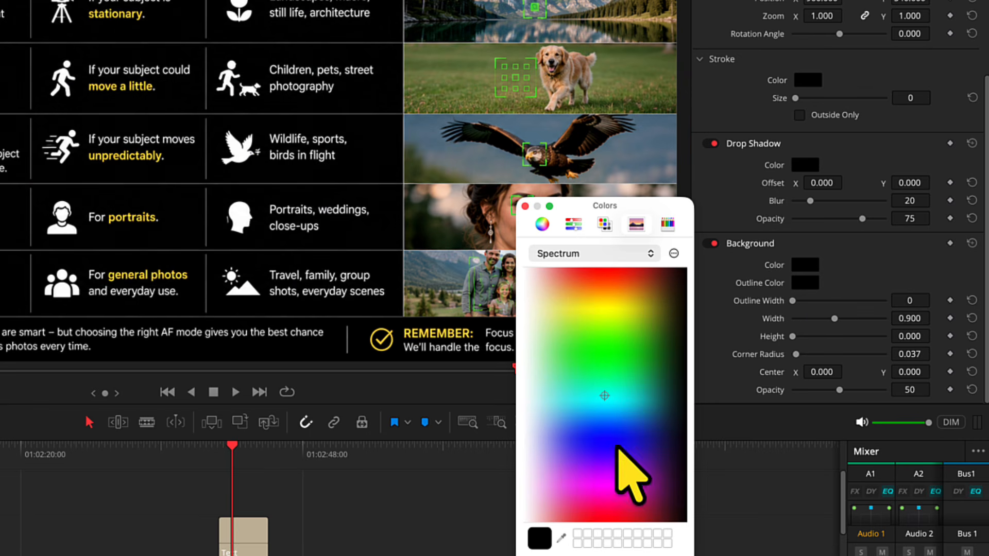
pyautogui.click(611, 287)
pyautogui.moveTo(612, 287); pyautogui.dragTo(613, 270)
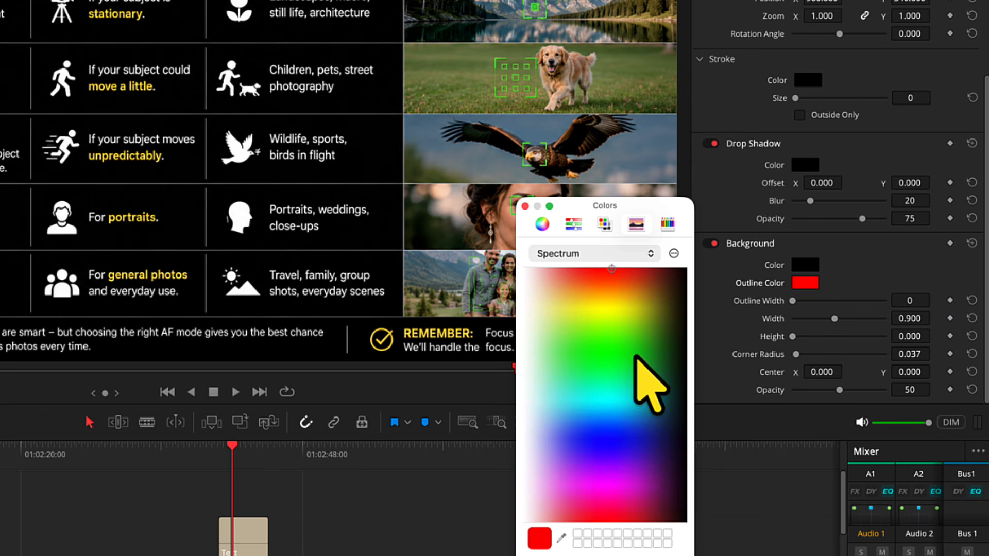
pyautogui.click(610, 320)
pyautogui.moveTo(610, 320); pyautogui.dragTo(615, 315)
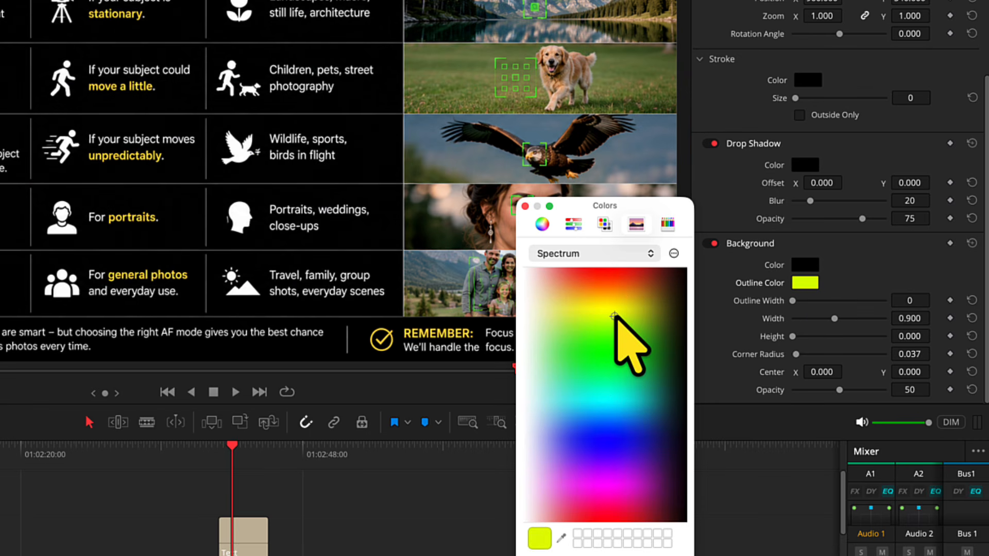
pyautogui.press('Return')
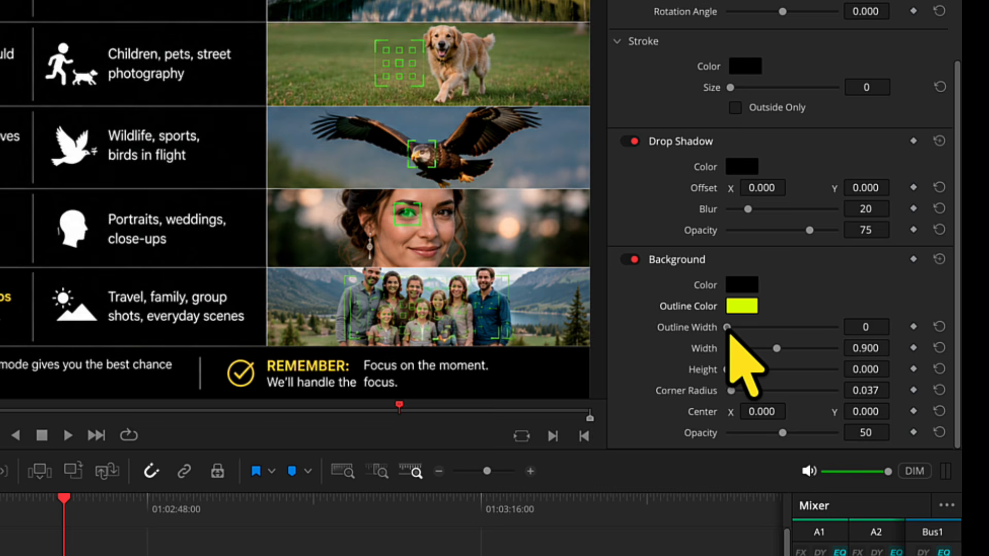
# Step: Shape the title background into a square-cornered box with outline width 11, height 0.290 and corner radius 0
pyautogui.moveTo(792, 302); pyautogui.dragTo(794, 302)
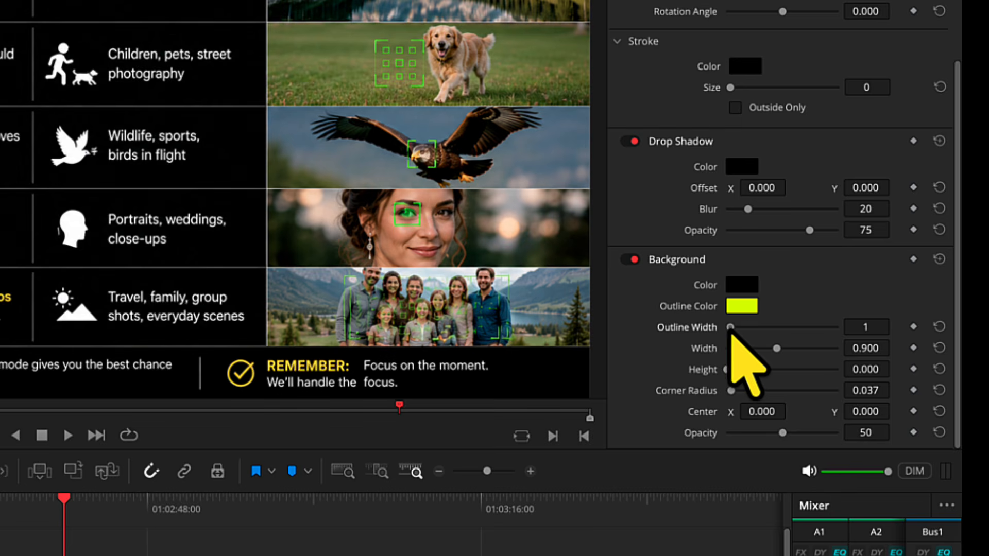
pyautogui.moveTo(732, 331); pyautogui.dragTo(737, 331)
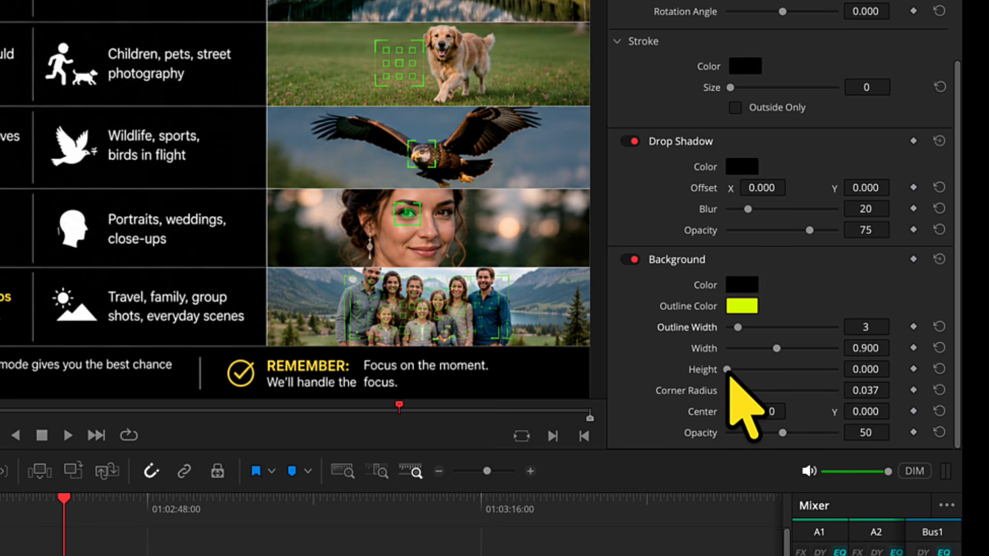
pyautogui.moveTo(726, 370); pyautogui.dragTo(743, 369)
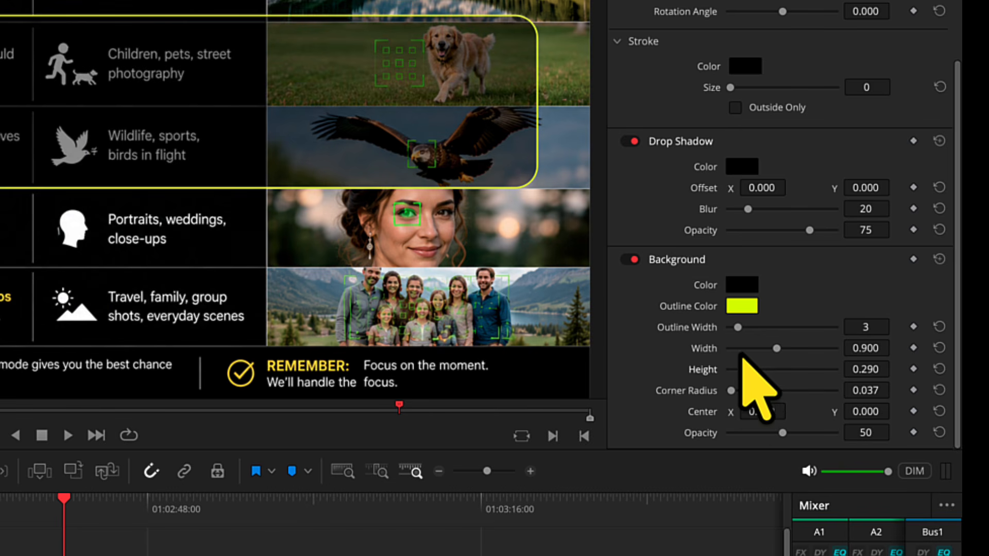
pyautogui.moveTo(740, 334); pyautogui.dragTo(767, 329)
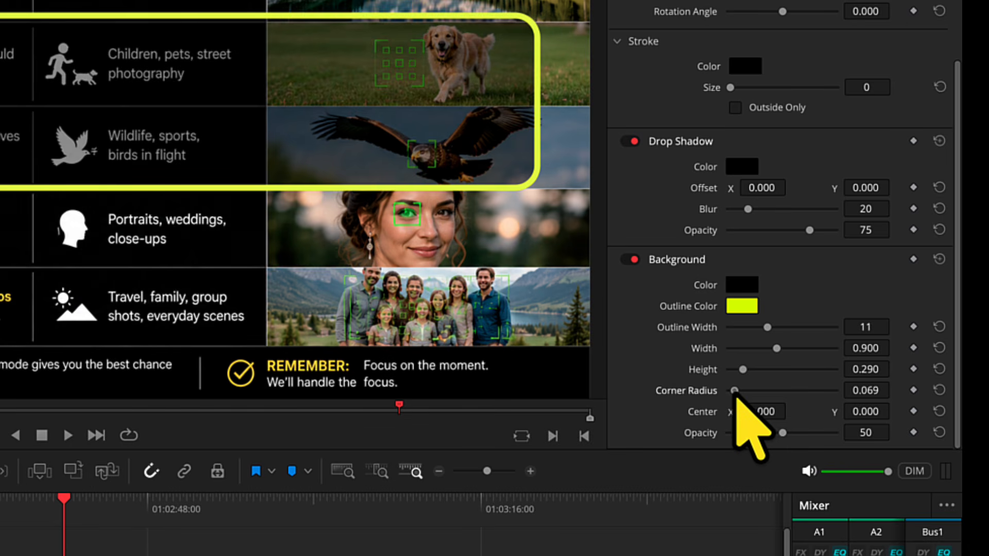
pyautogui.moveTo(731, 391); pyautogui.dragTo(725, 393)
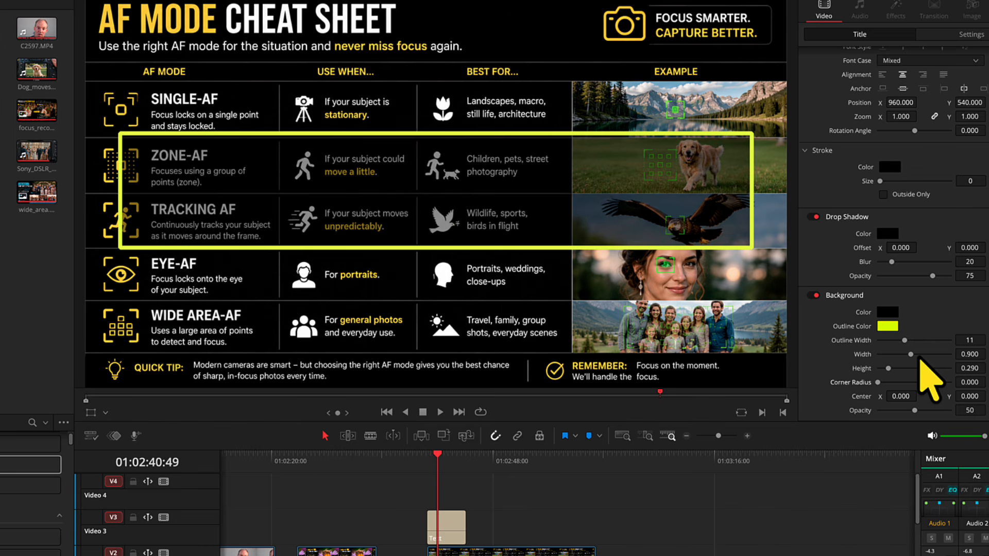
# Step: Narrow the background box to a width of 0.595 and shift its center X to -379
pyautogui.moveTo(914, 355); pyautogui.dragTo(900, 355)
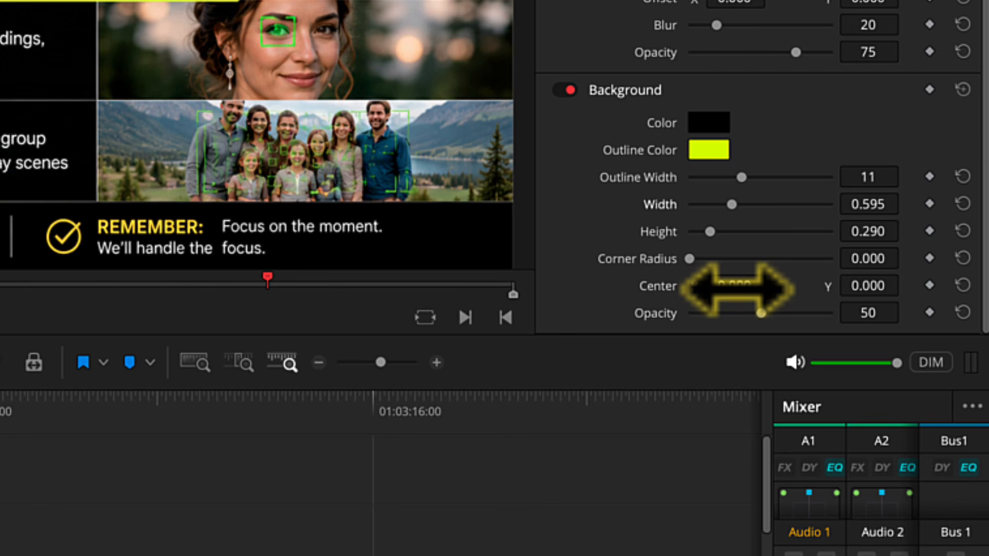
pyautogui.moveTo(745, 291); pyautogui.dragTo(726, 291)
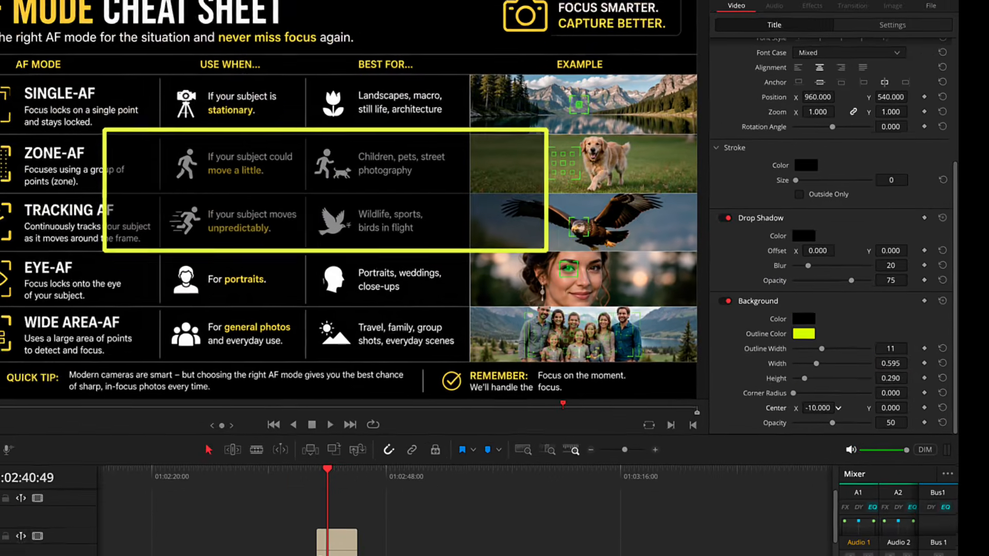
pyautogui.moveTo(819, 408); pyautogui.dragTo(757, 408)
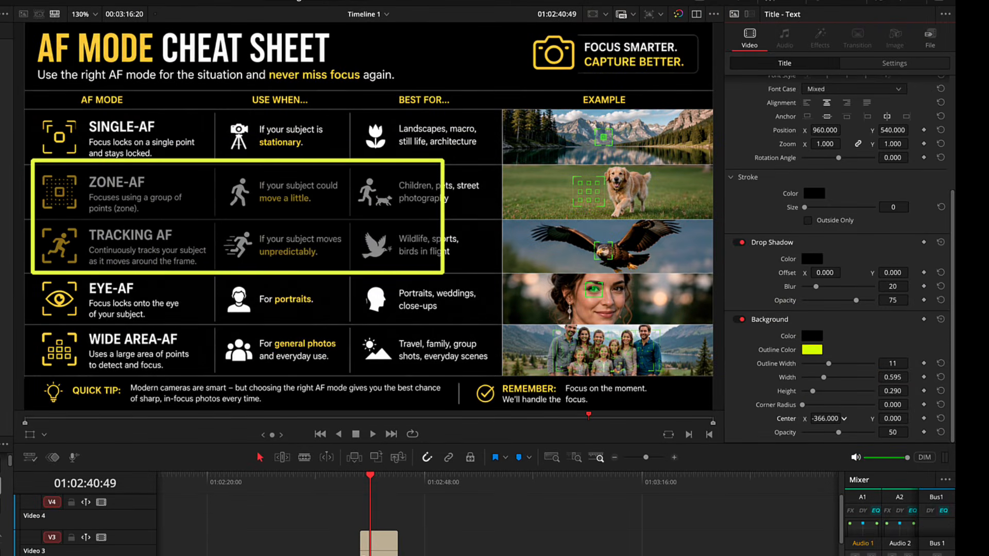
pyautogui.moveTo(824, 418); pyautogui.dragTo(820, 418)
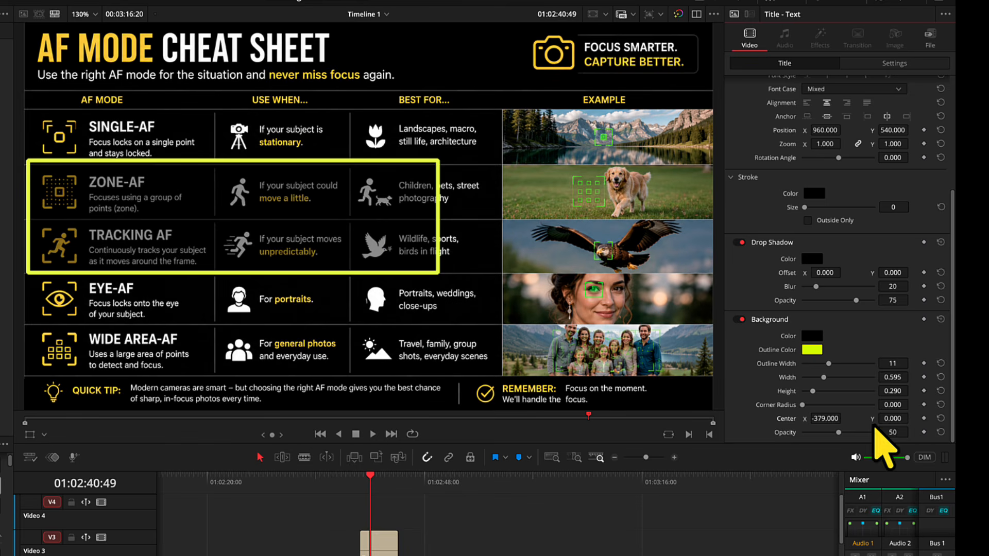
# Step: Fit the background box around the SINGLE-AF row with width 0.698, height 0.160, center X -289 and center Y 212
pyautogui.moveTo(892, 418); pyautogui.dragTo(960, 418)
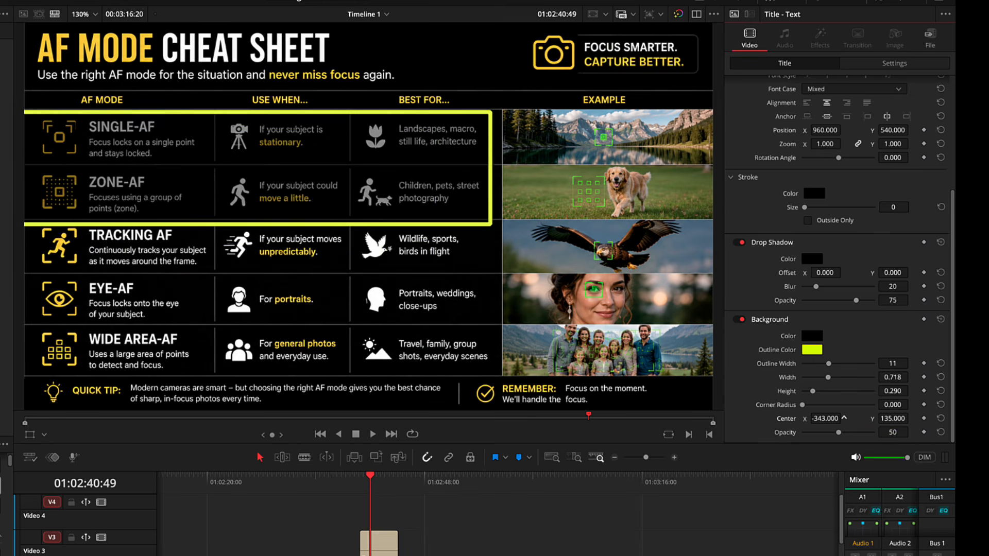
pyautogui.moveTo(825, 418); pyautogui.dragTo(845, 419)
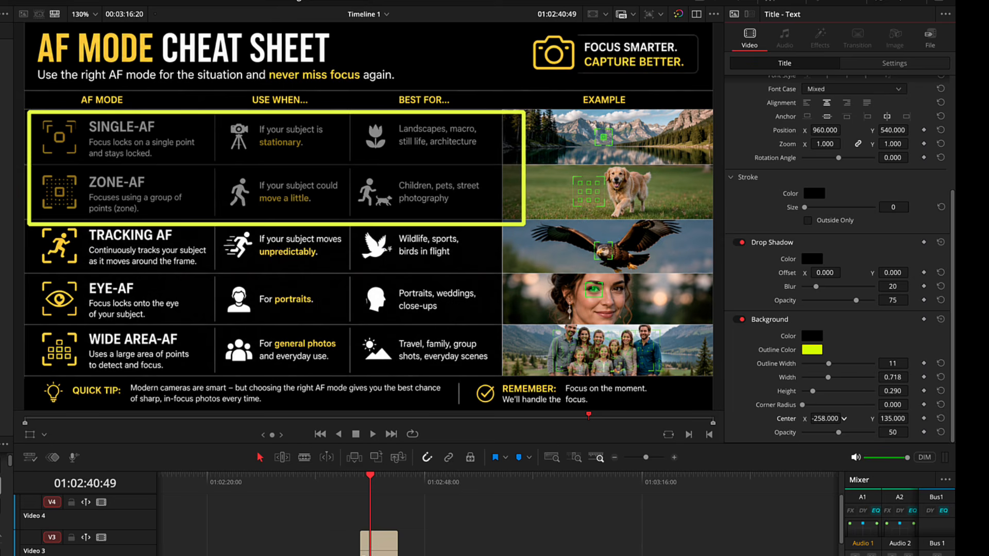
pyautogui.moveTo(907, 378); pyautogui.dragTo(904, 378)
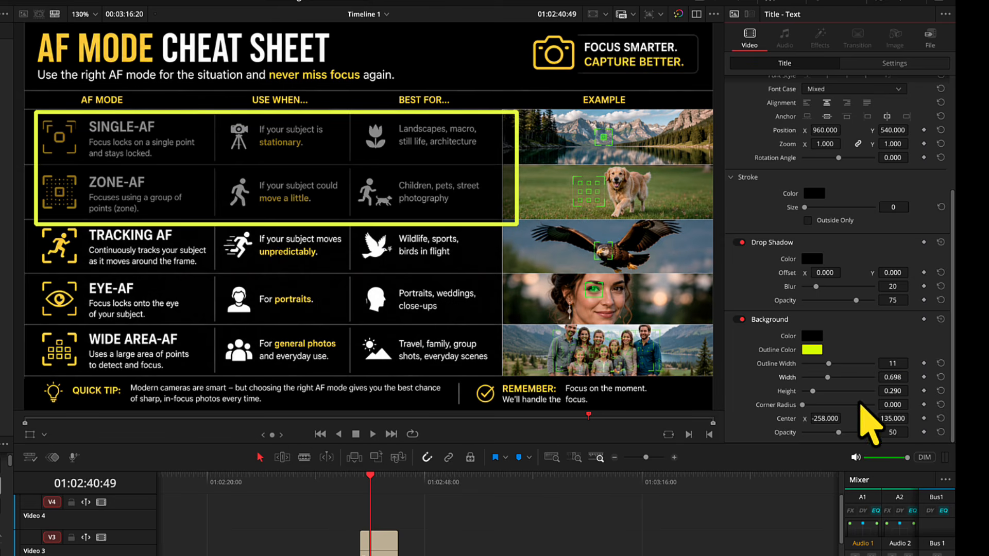
pyautogui.moveTo(826, 418); pyautogui.dragTo(819, 418)
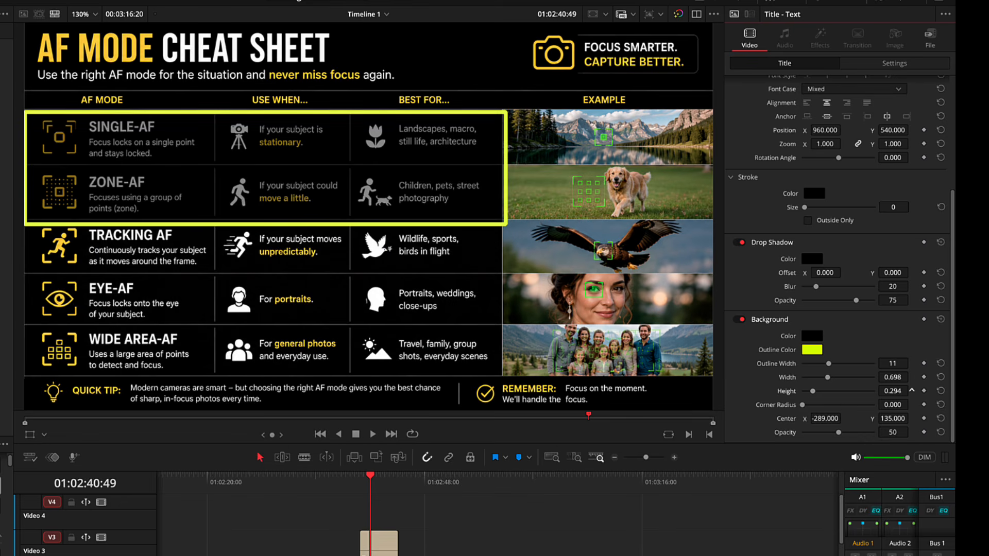
pyautogui.moveTo(912, 390); pyautogui.dragTo(894, 418)
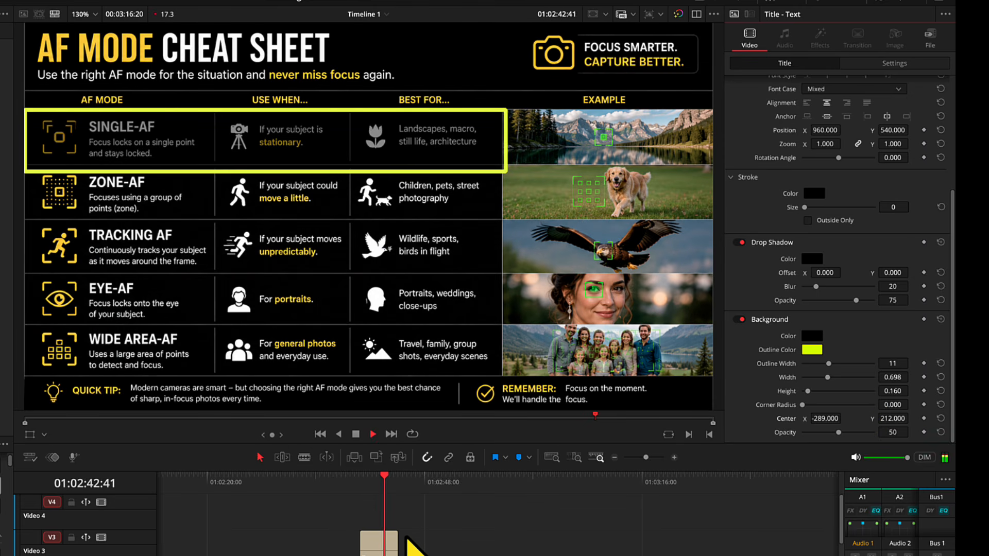
# Step: Extend the Text clip on Video 3 to end together with the cheatsheet.png clip below it
pyautogui.click(366, 483)
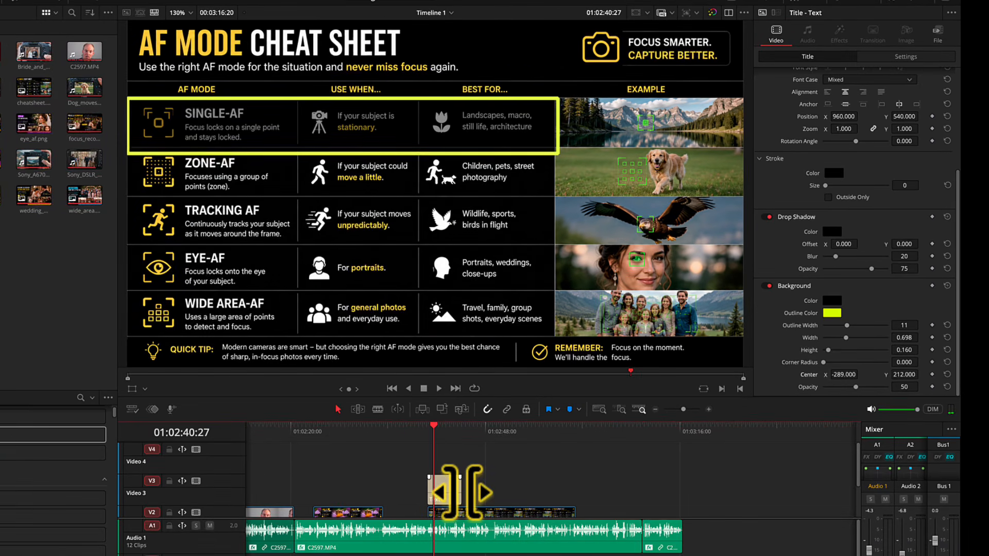
pyautogui.moveTo(451, 492); pyautogui.dragTo(574, 492)
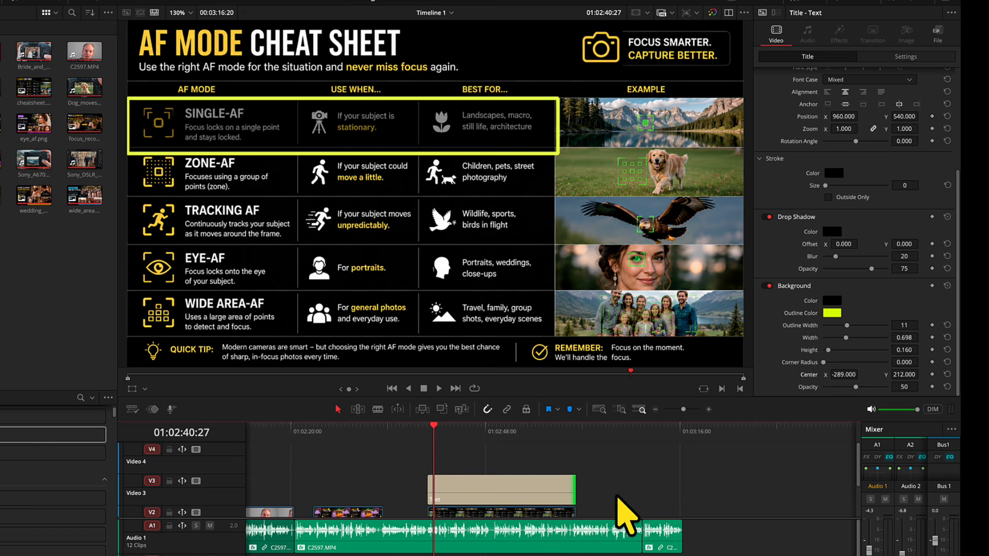
pyautogui.scroll(-2, 623, 510)
pyautogui.click(467, 478)
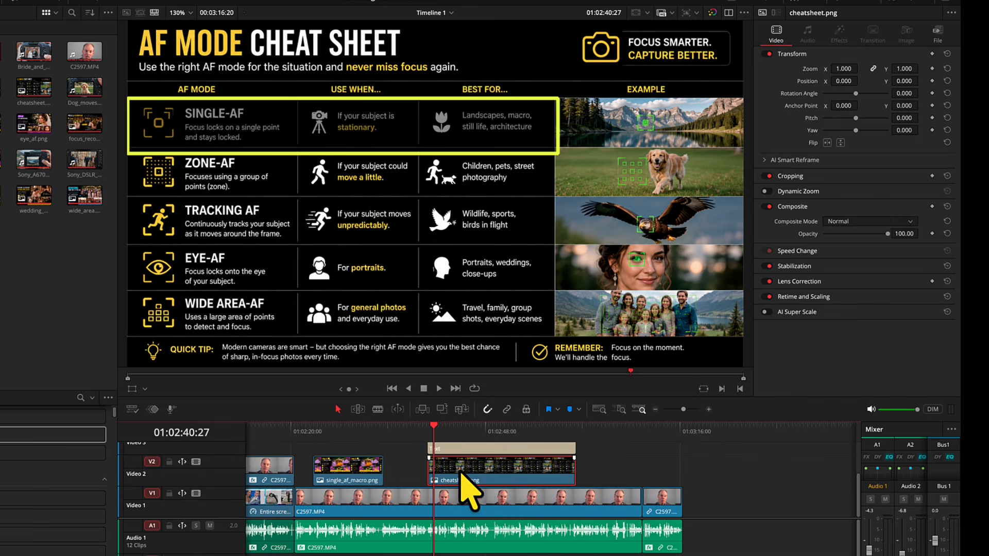
pyautogui.scroll(2, 490, 489)
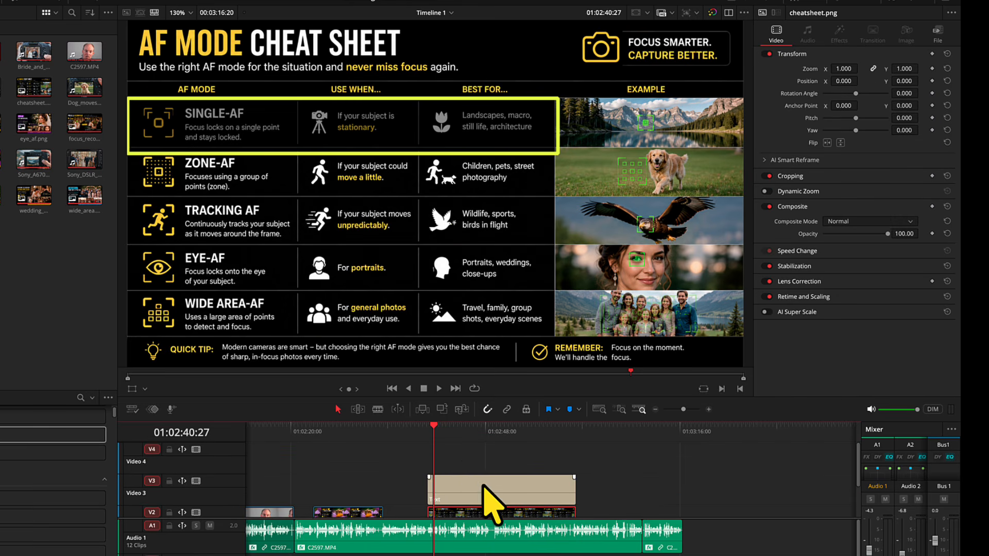
# Step: Add a keyframe for the background's Center at the start of the Text clip, at 01:02:39:34
pyautogui.click(438, 431)
pyautogui.moveTo(439, 431); pyautogui.dragTo(430, 426)
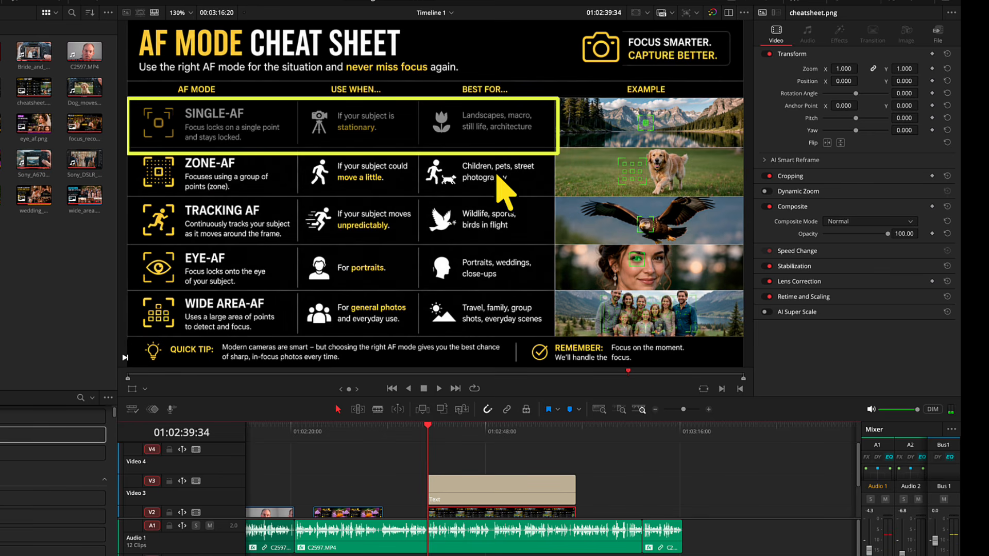
pyautogui.click(547, 481)
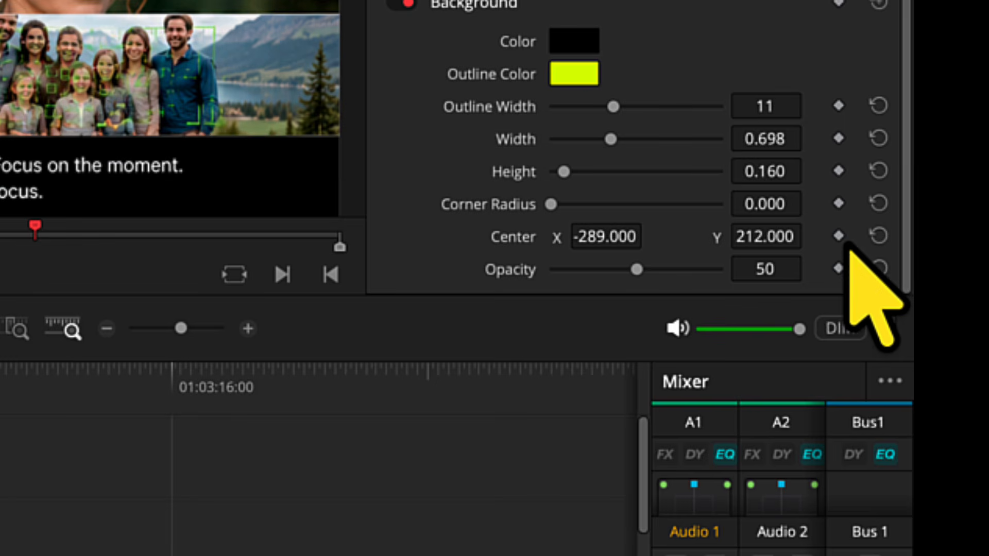
pyautogui.click(840, 238)
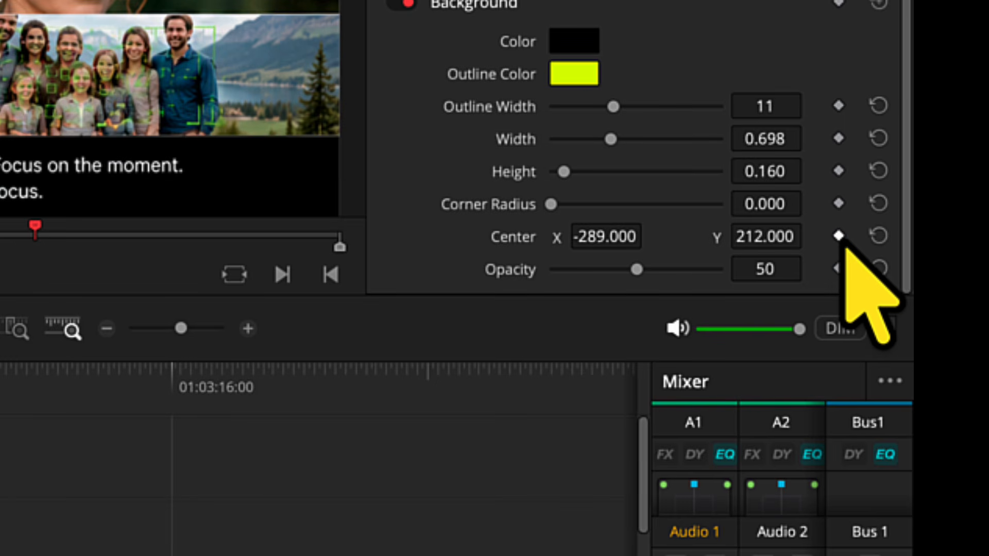
pyautogui.click(839, 236)
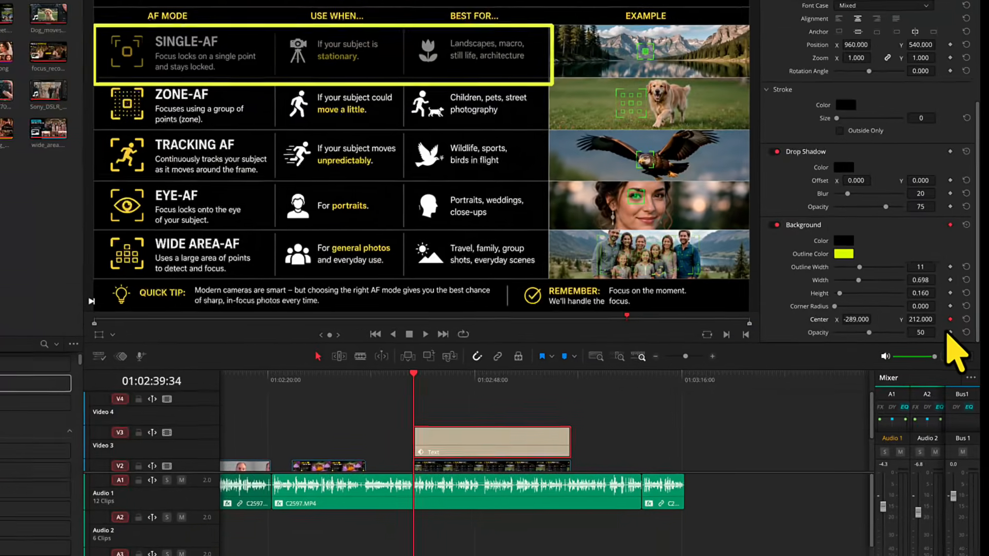
# Step: Add a second background Center keyframe at 01:02:44:40 and set its Y to 73 to frame the ZONE-AF row
pyautogui.click(411, 416)
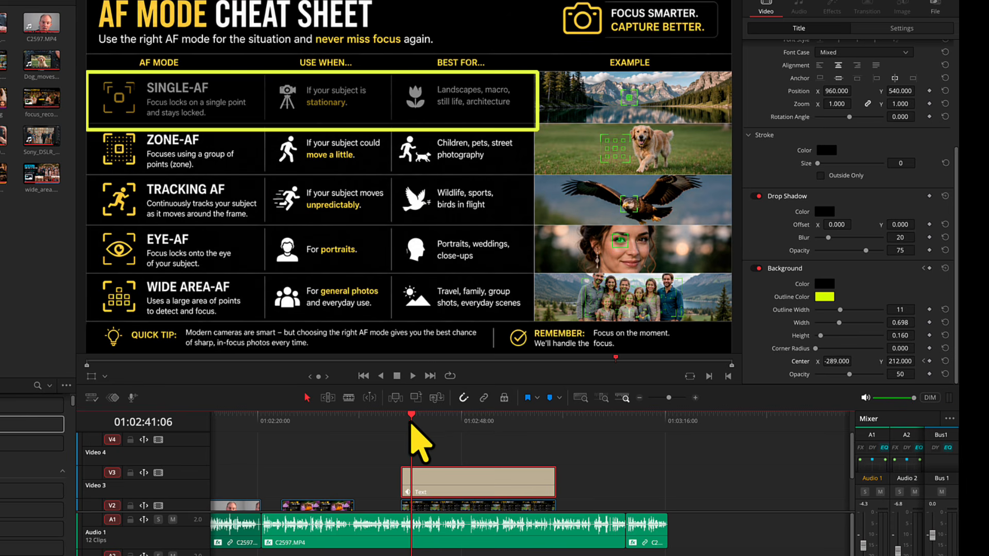
pyautogui.moveTo(411, 419); pyautogui.dragTo(439, 421)
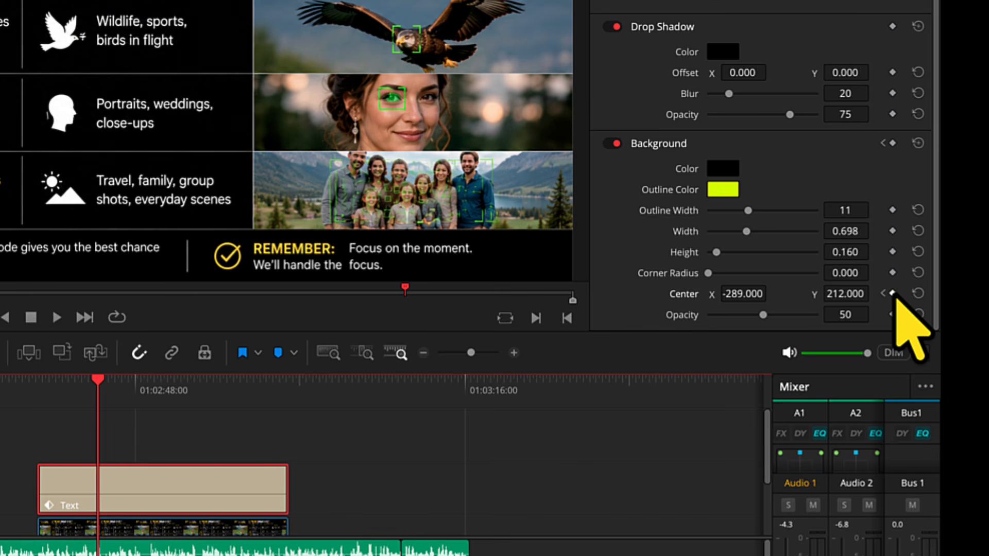
pyautogui.click(892, 293)
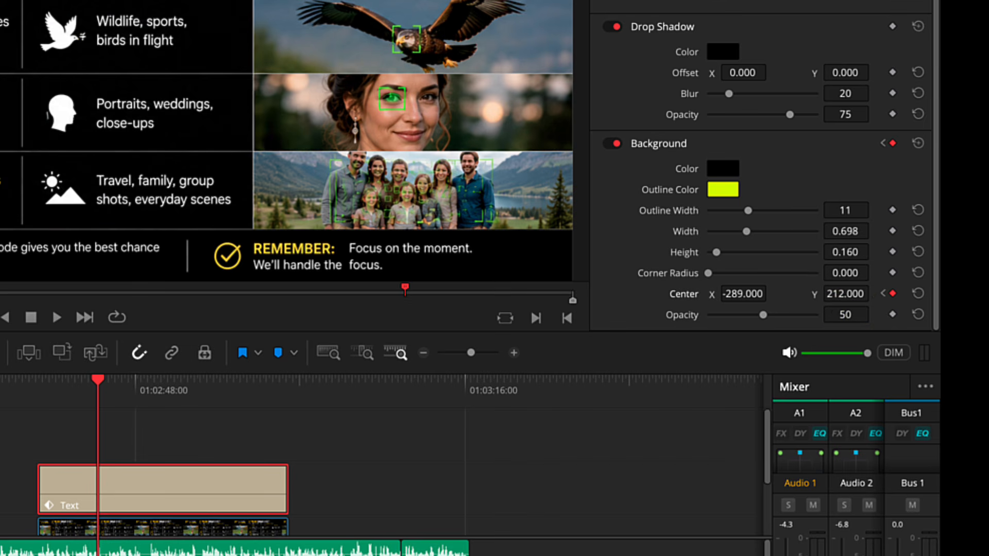
pyautogui.moveTo(845, 294); pyautogui.dragTo(803, 294)
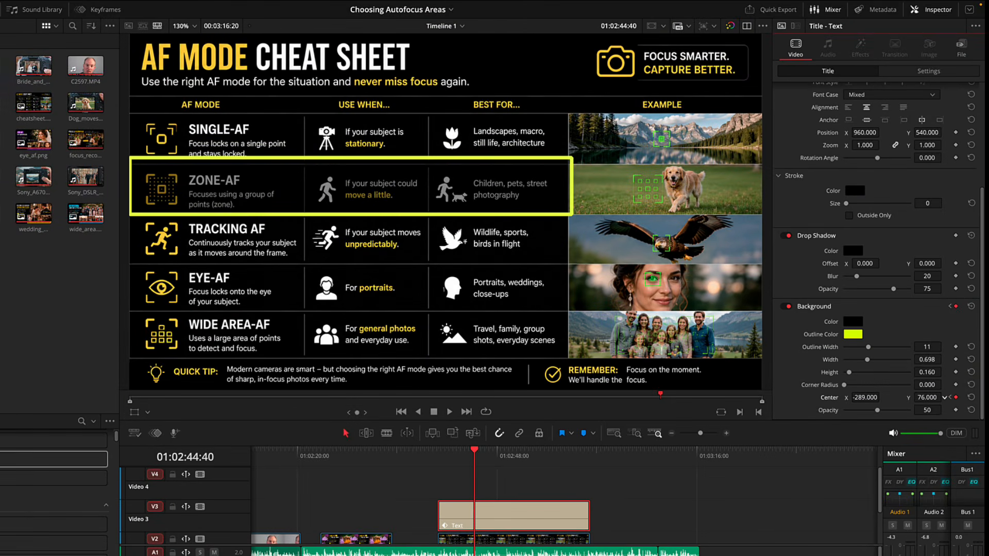
pyautogui.moveTo(944, 397); pyautogui.dragTo(935, 397)
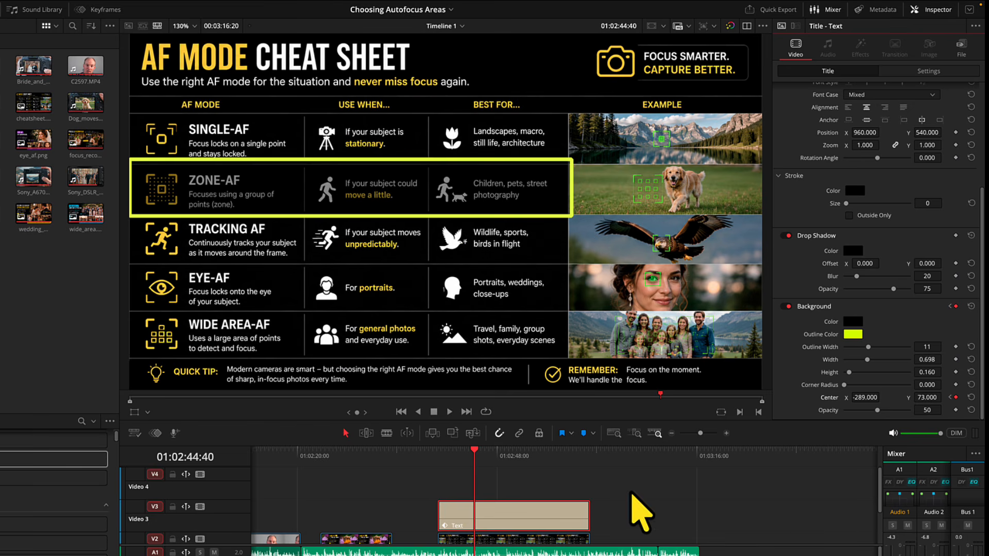
# Step: Play and scrub through the Text clip from its start to review the box moving between the SINGLE-AF and ZONE-AF rows
pyautogui.moveTo(477, 459); pyautogui.dragTo(444, 461)
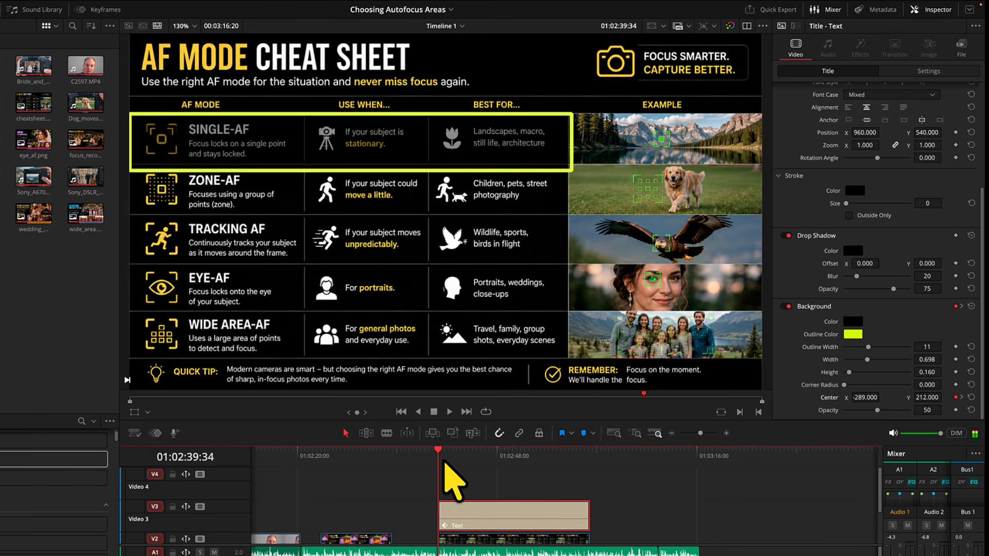
pyautogui.press('space')
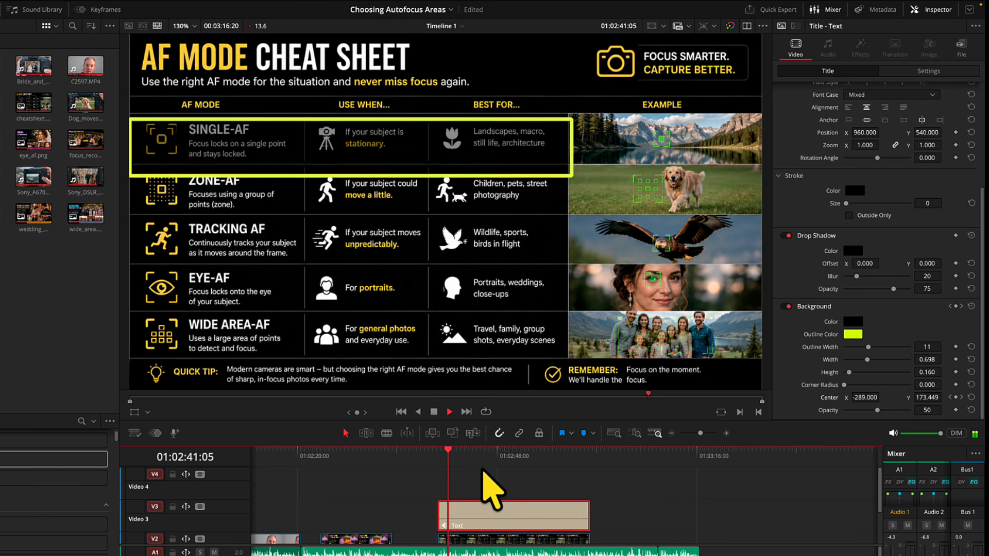
pyautogui.click(444, 461)
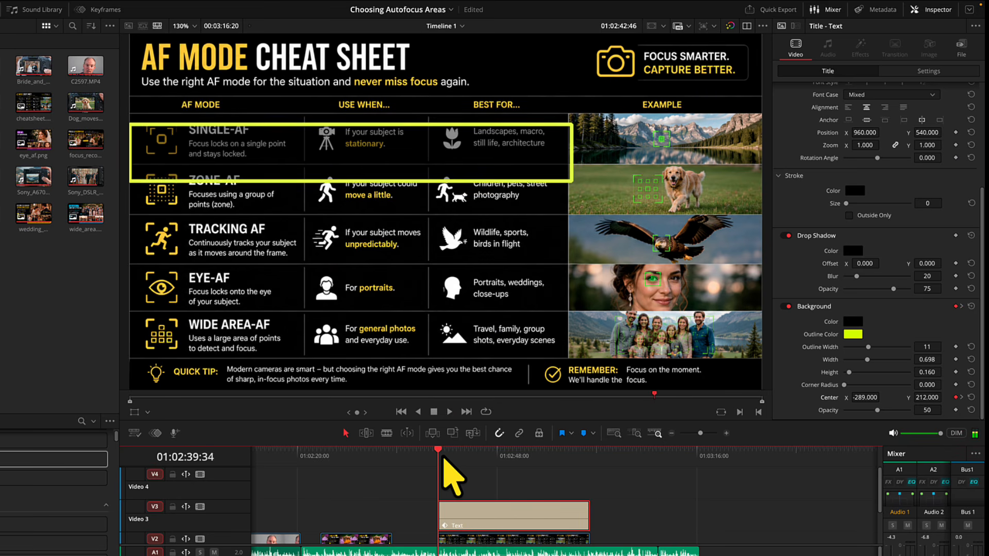
pyautogui.moveTo(444, 461); pyautogui.dragTo(484, 457)
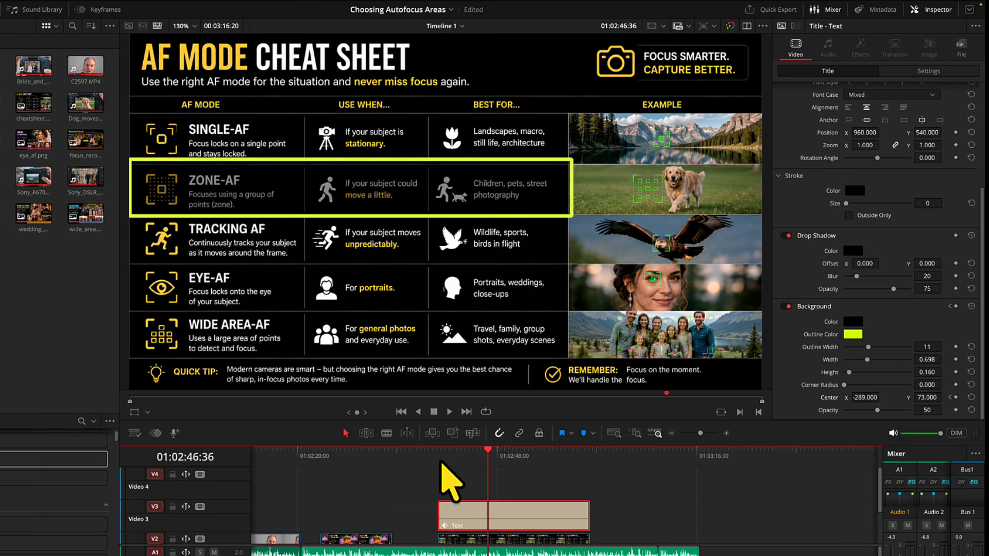
# Step: Scrub through the box's movement and step between the background Center keyframes at 01:02:39:34 and 01:02:44:40
pyautogui.click(441, 457)
pyautogui.moveTo(441, 456); pyautogui.dragTo(479, 459)
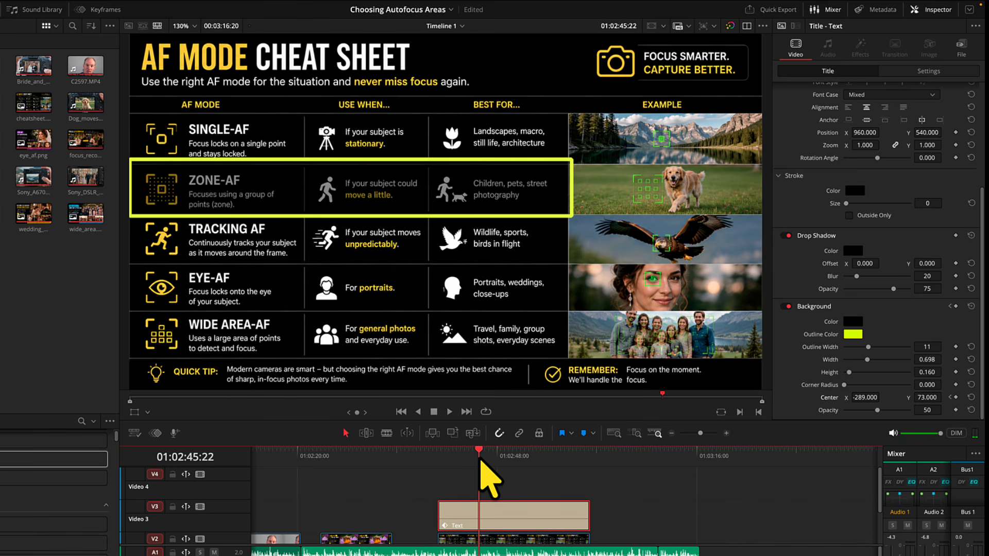
pyautogui.moveTo(480, 460); pyautogui.dragTo(487, 460)
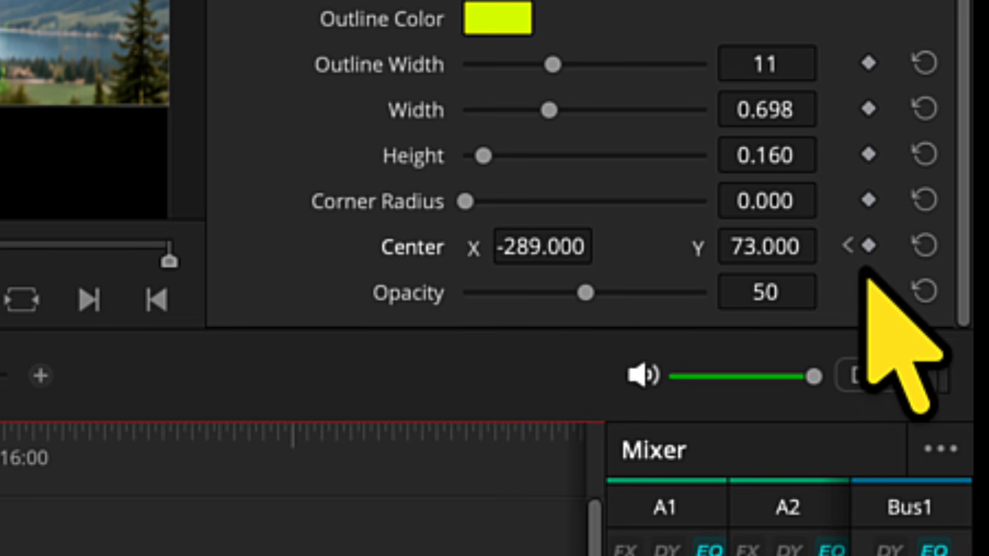
pyautogui.click(868, 245)
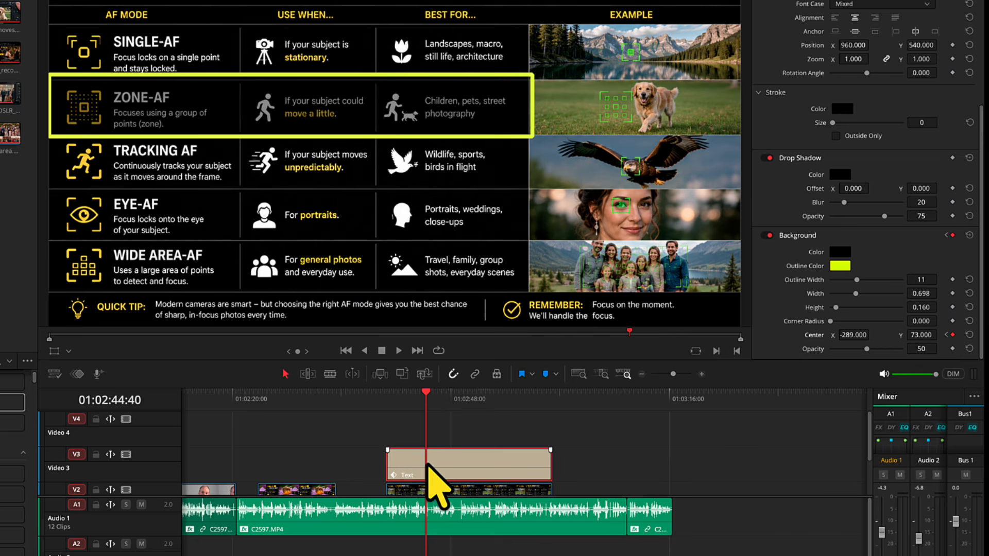
pyautogui.click(946, 335)
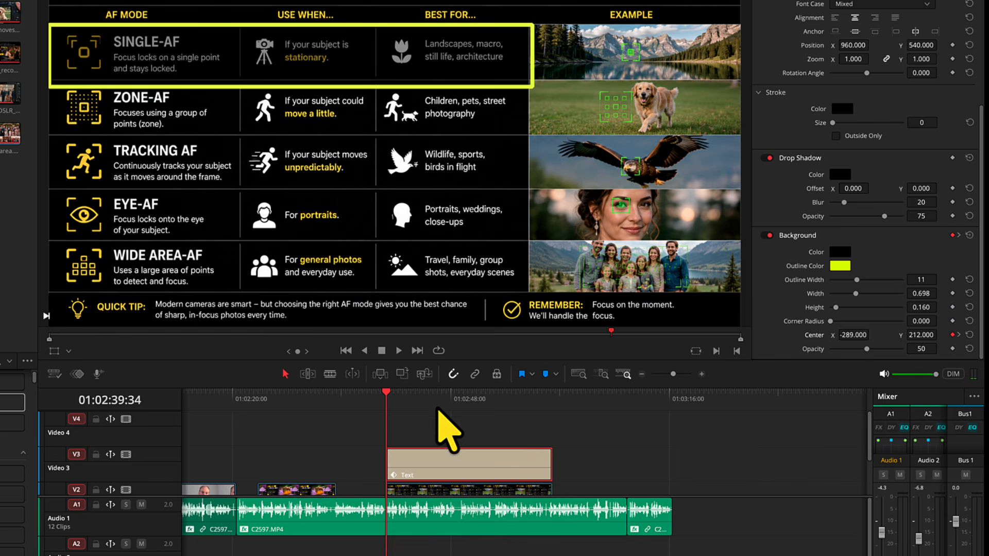
pyautogui.click(960, 336)
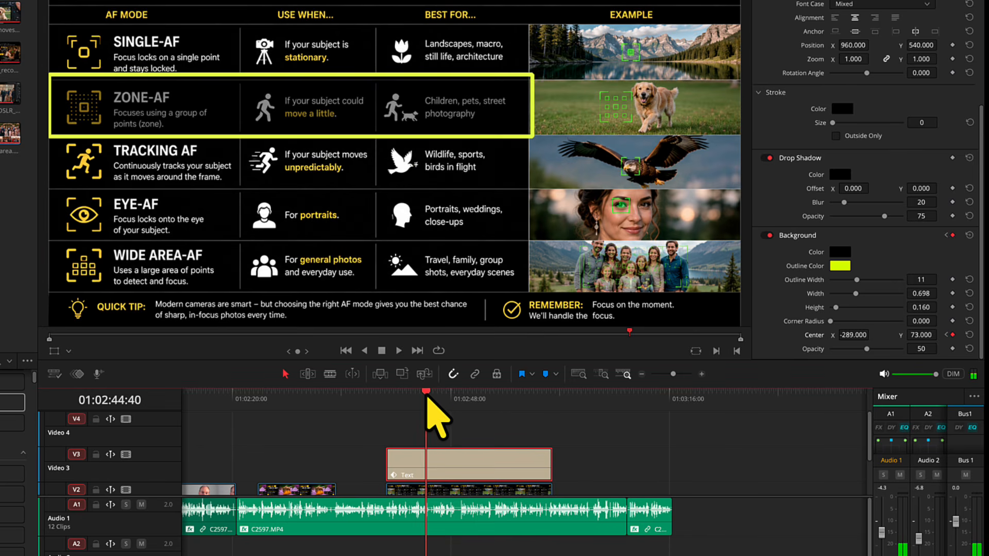
# Step: Add a background Center keyframe at 01:02:43:37 and set its Y to 212 to hold the box on the SINGLE-AF row
pyautogui.moveTo(429, 400); pyautogui.dragTo(418, 396)
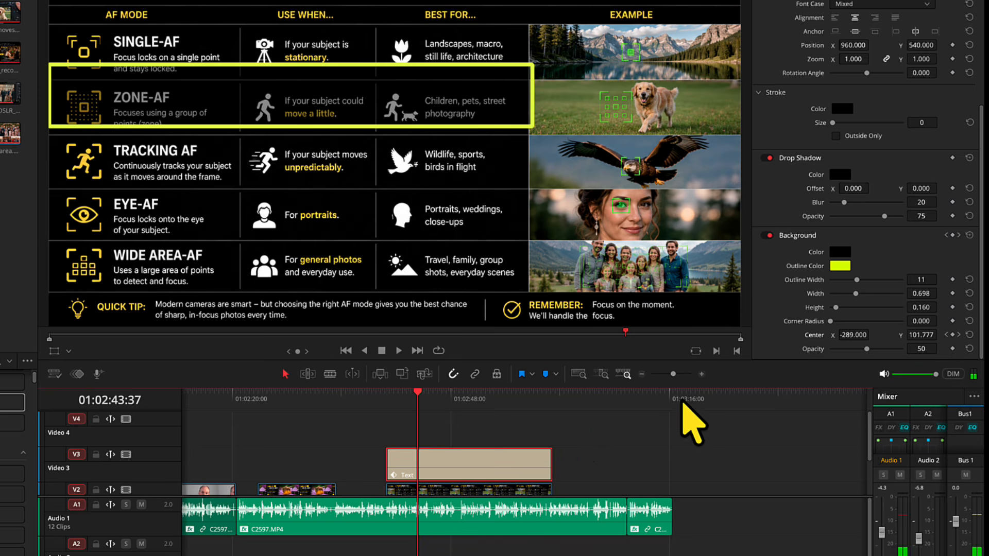
pyautogui.click(952, 336)
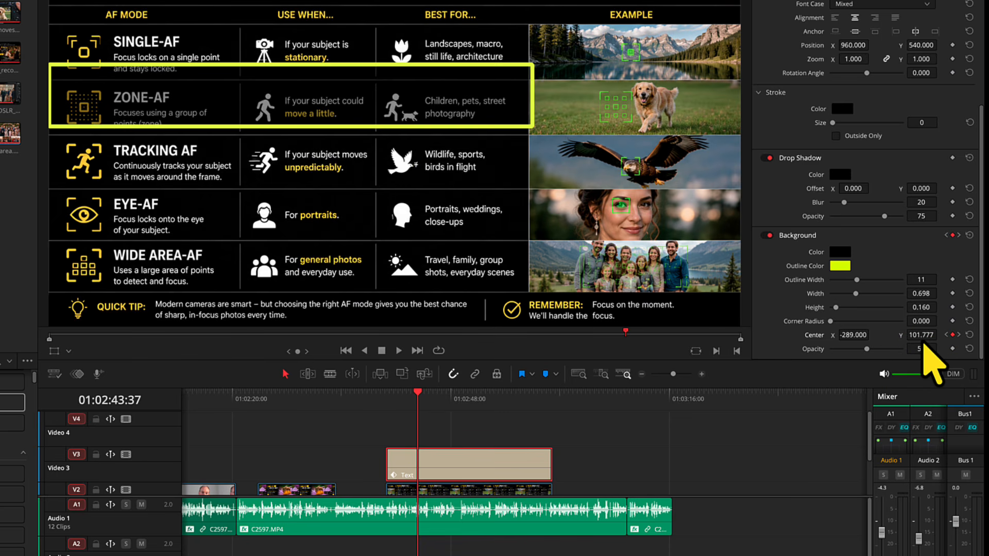
pyautogui.moveTo(417, 392); pyautogui.dragTo(387, 398)
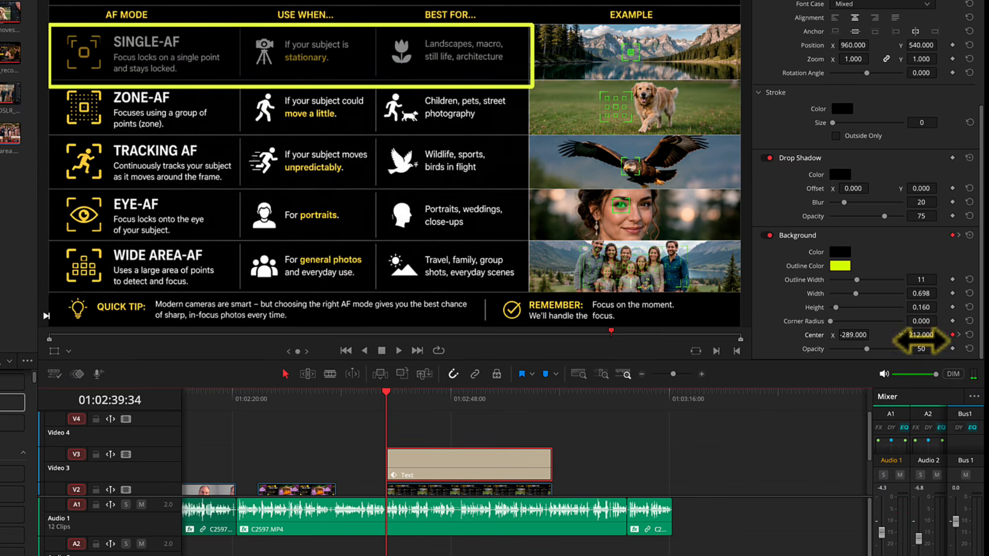
pyautogui.click(959, 335)
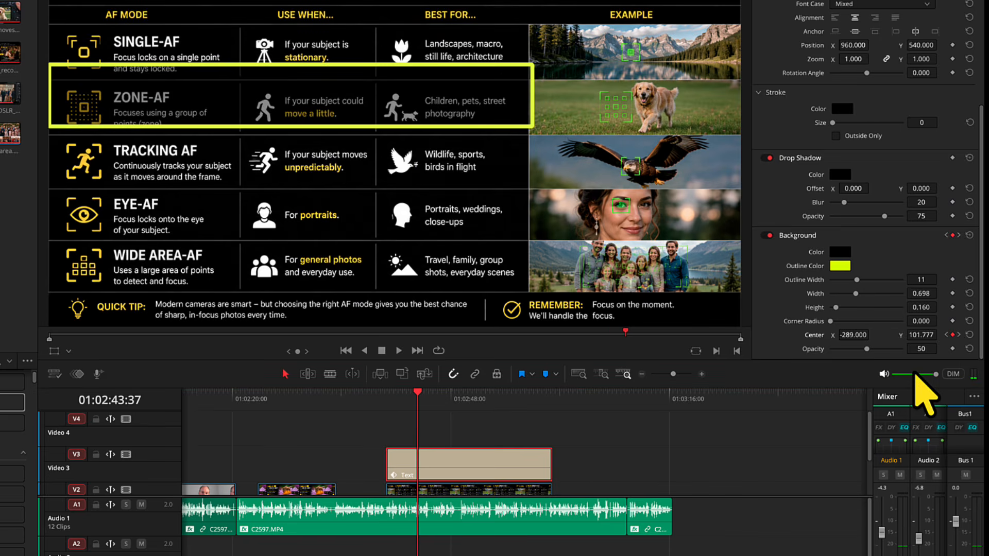
pyautogui.click(914, 335)
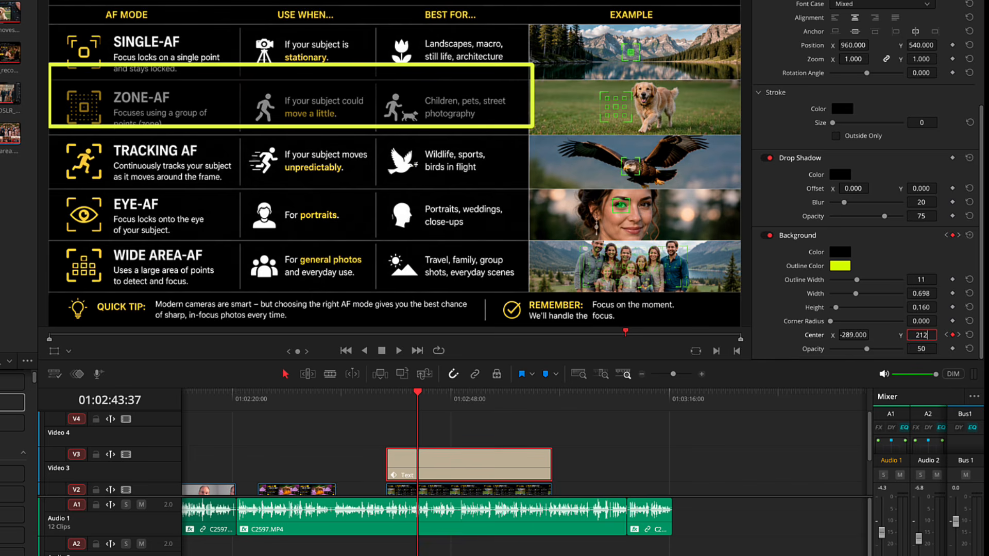
pyautogui.press('Return')
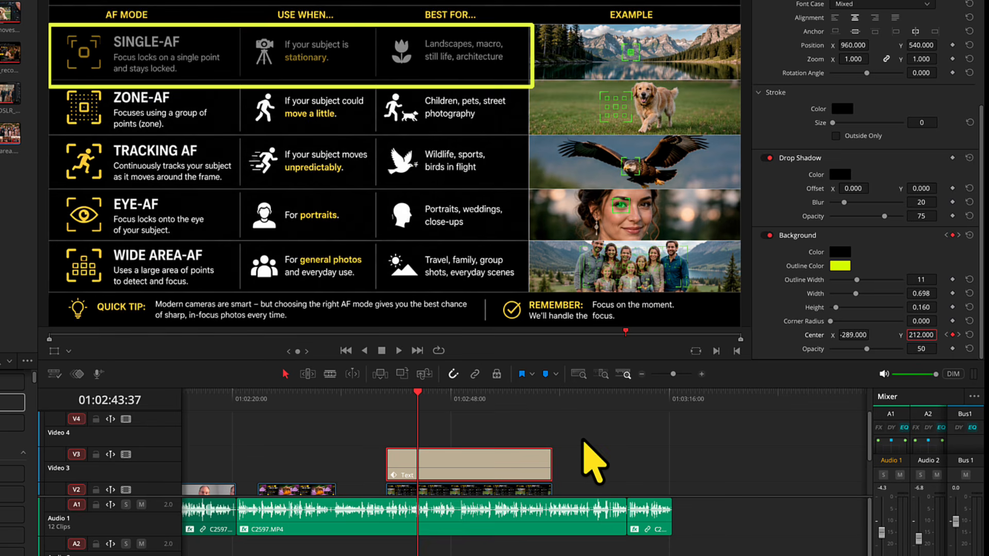
# Step: Play the Text clip, including from its start, to review the box's hold on SINGLE-AF and its move to ZONE-AF
pyautogui.press('space')
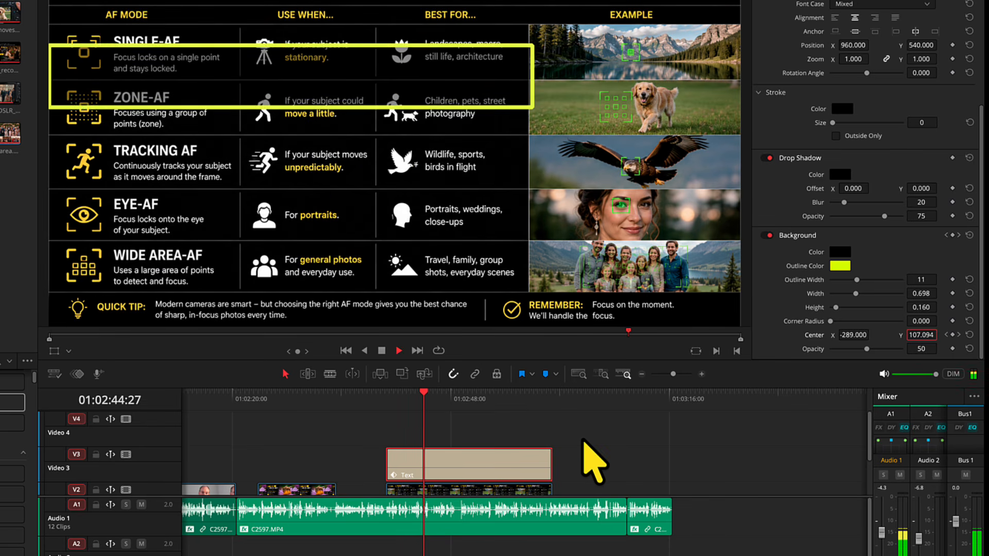
pyautogui.press('space')
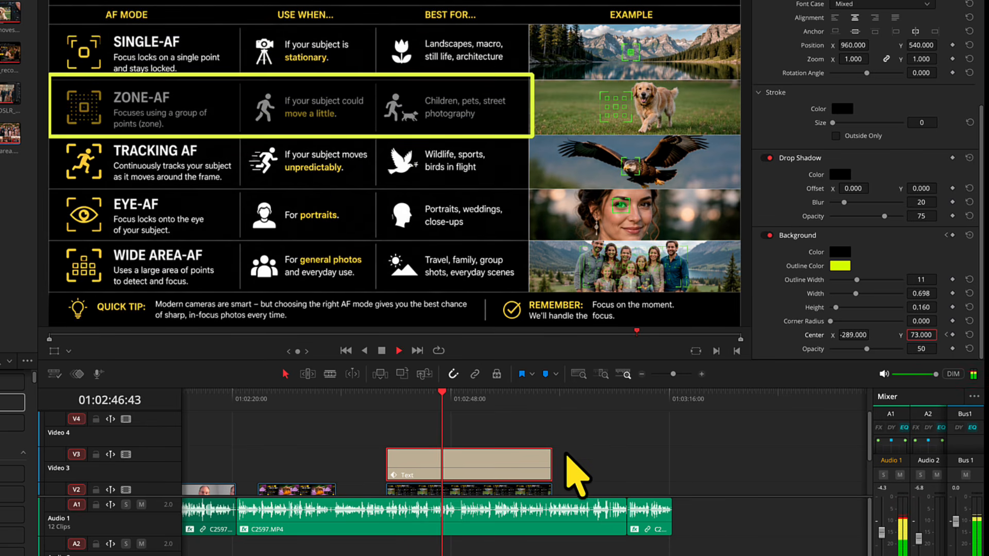
pyautogui.click(390, 405)
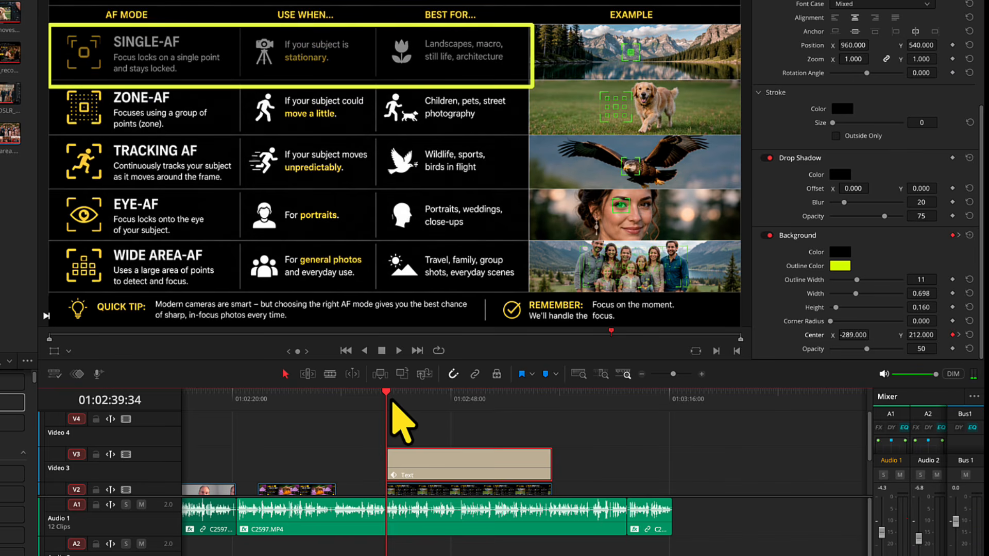
pyautogui.press('space')
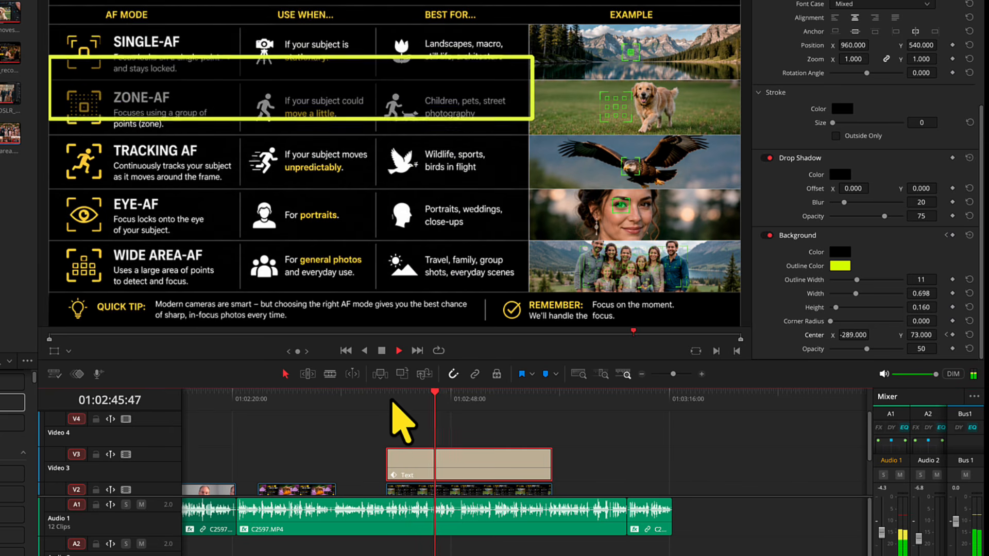
pyautogui.press('space')
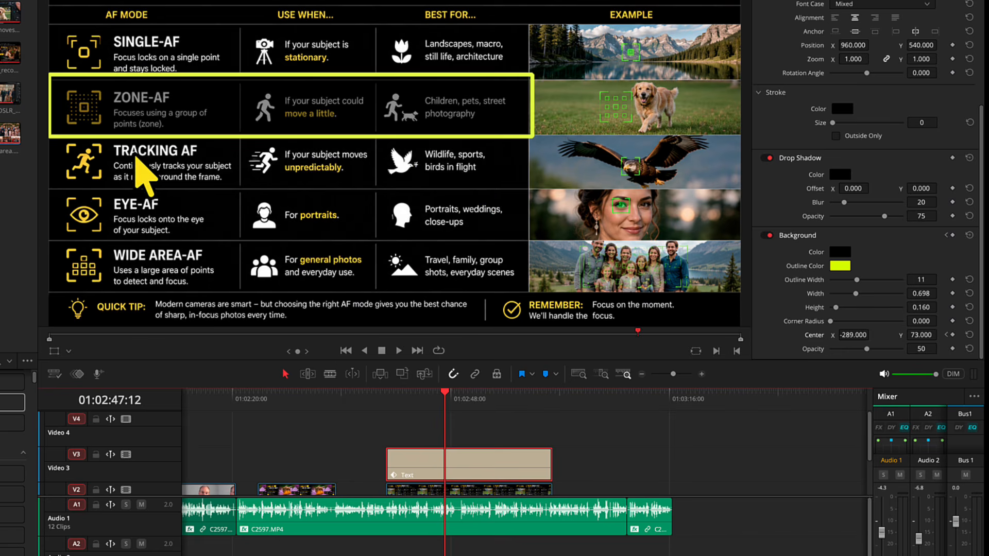
# Step: Add a background Center keyframe at 01:02:51:02 and set its Y to -84 to frame the TRACKING AF row
pyautogui.click(452, 396)
pyautogui.moveTo(453, 396); pyautogui.dragTo(474, 396)
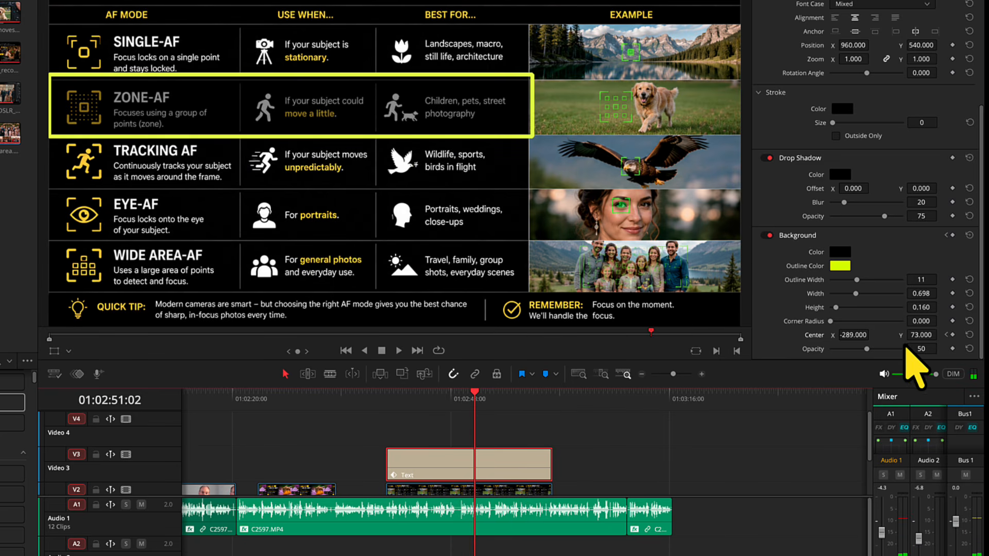
pyautogui.click(952, 335)
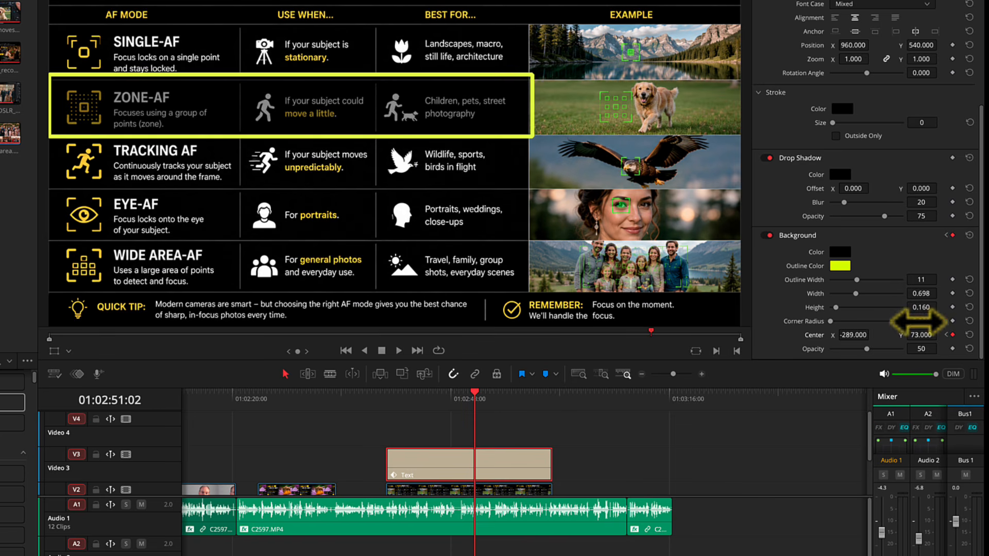
pyautogui.moveTo(924, 335); pyautogui.dragTo(872, 335)
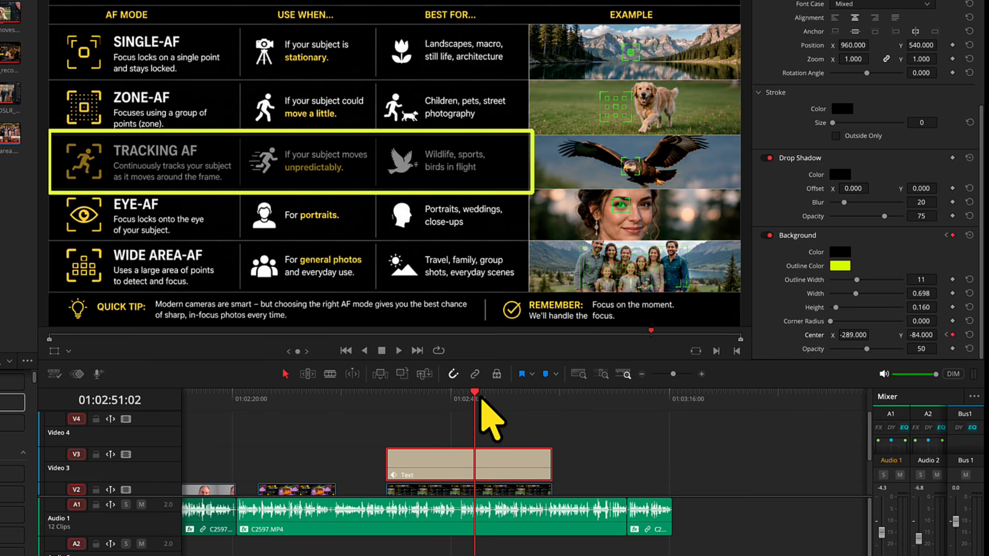
# Step: Add a background Center keyframe at 01:02:49:31 and set its Y to 73 to hold the box on the ZONE-AF row
pyautogui.moveTo(477, 398); pyautogui.dragTo(462, 400)
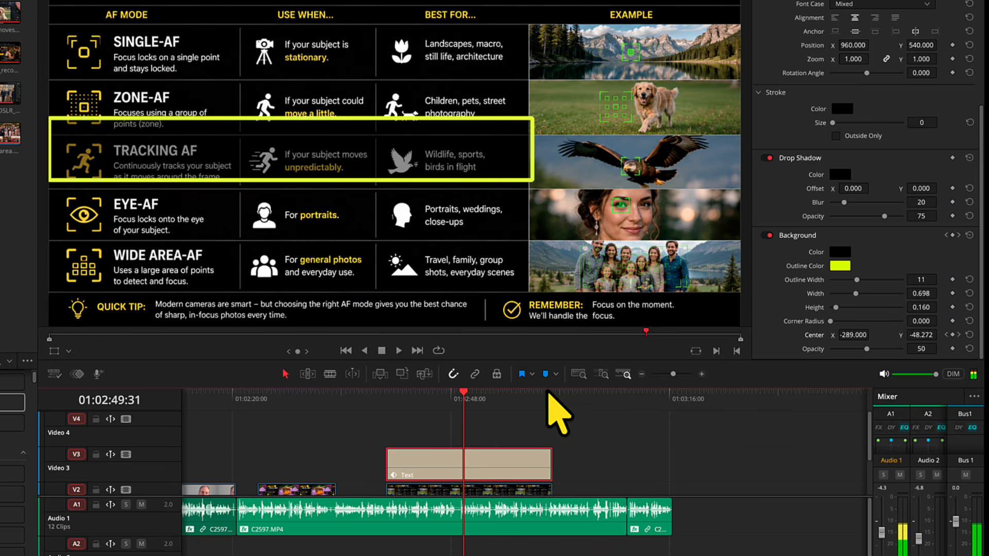
pyautogui.click(952, 335)
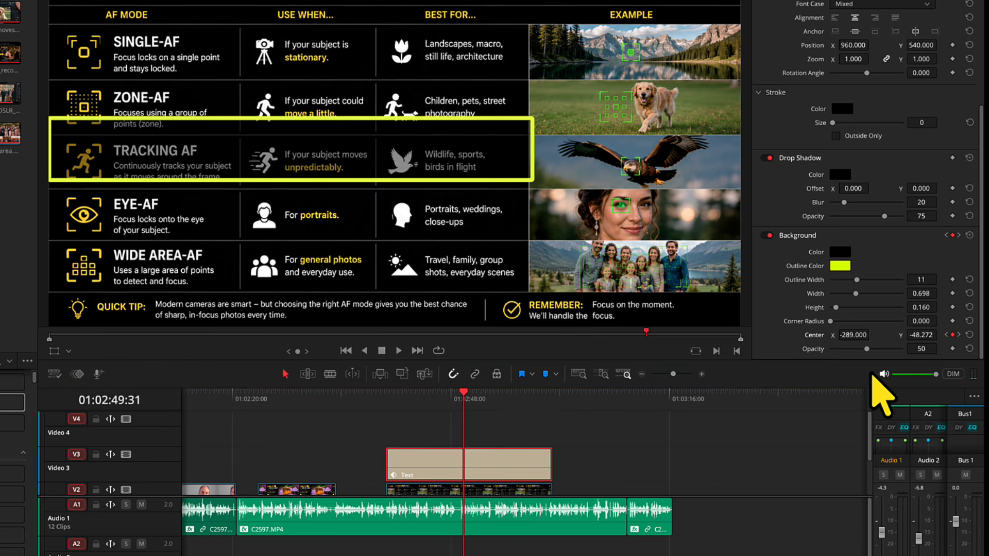
pyautogui.click(946, 336)
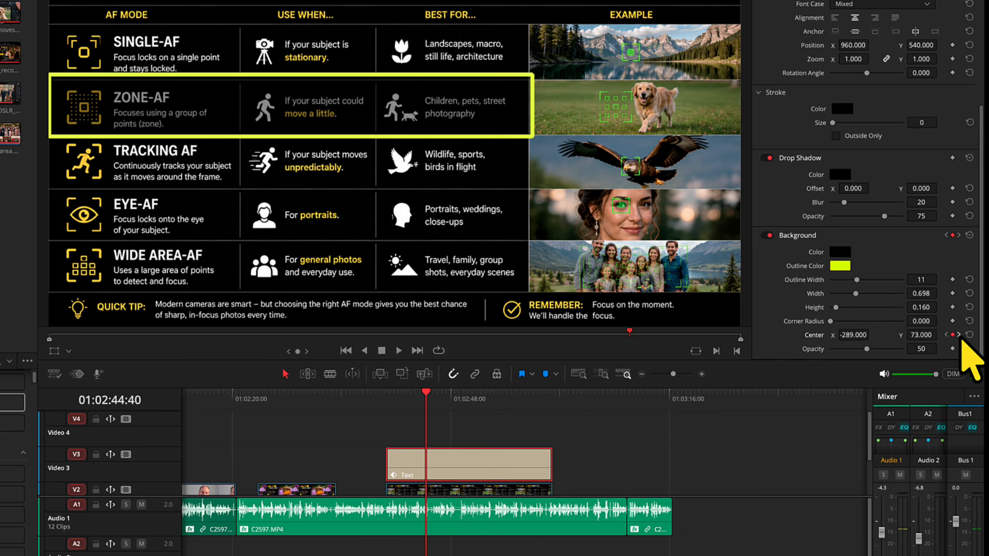
pyautogui.click(958, 335)
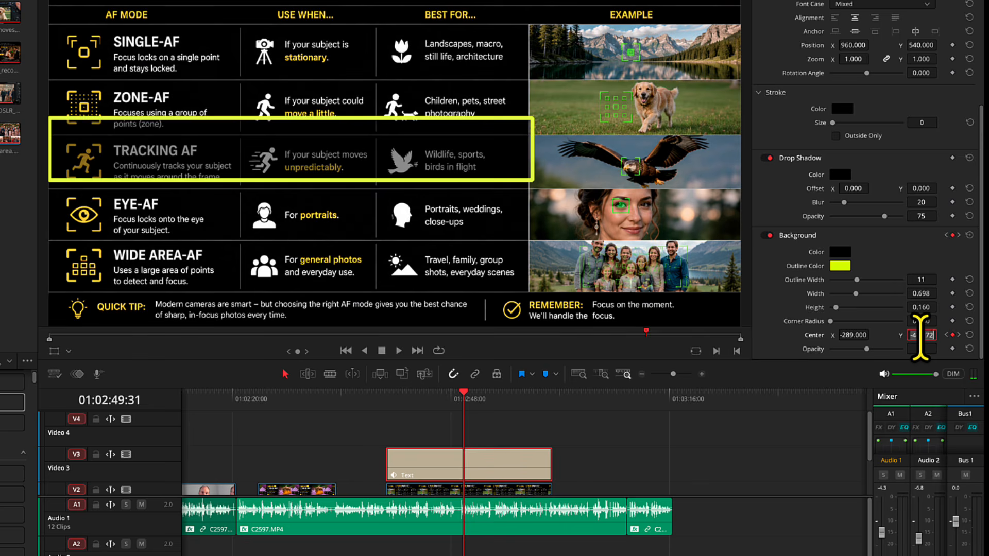
pyautogui.press('Return')
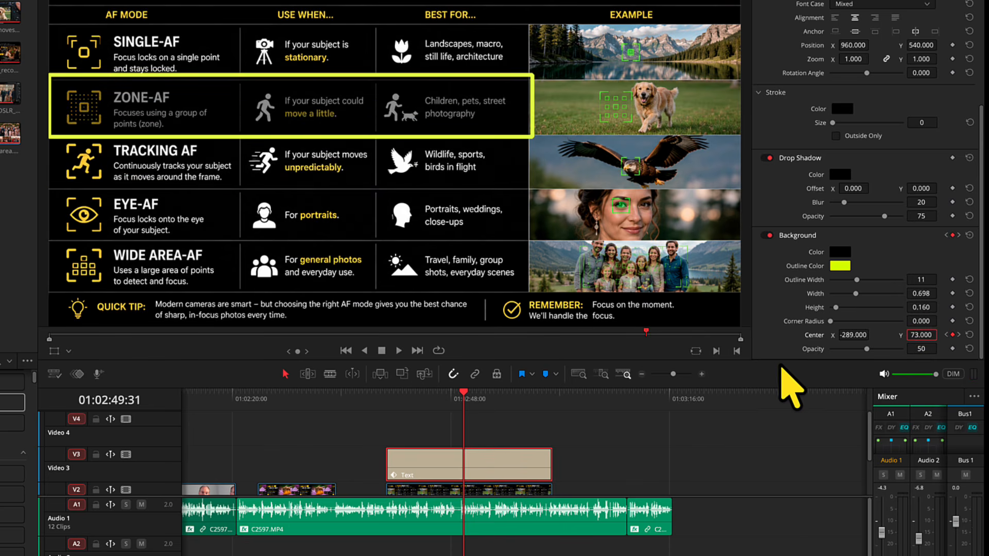
# Step: Play back the Text clip to review the box moving from SINGLE-AF through ZONE-AF to TRACKING AF
pyautogui.press('space')
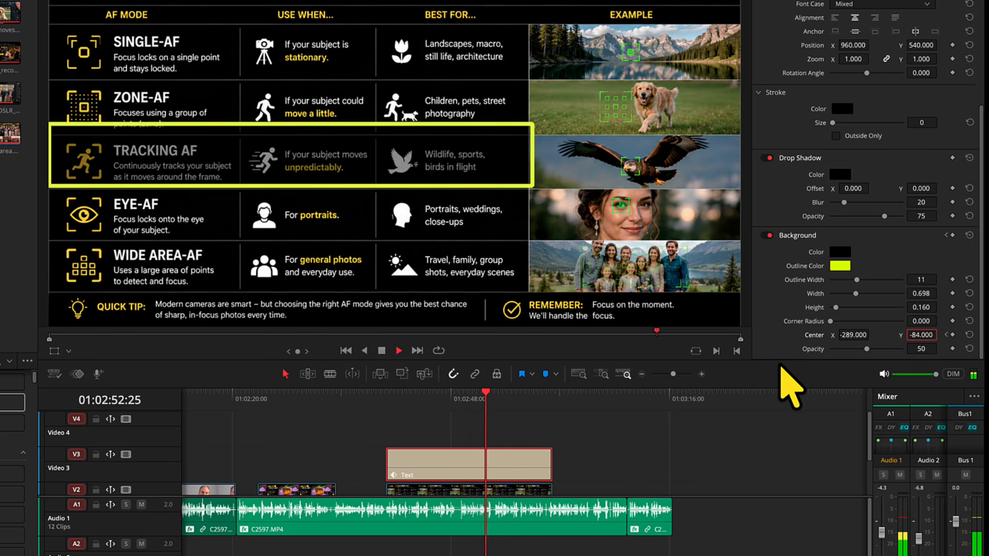
pyautogui.press('space')
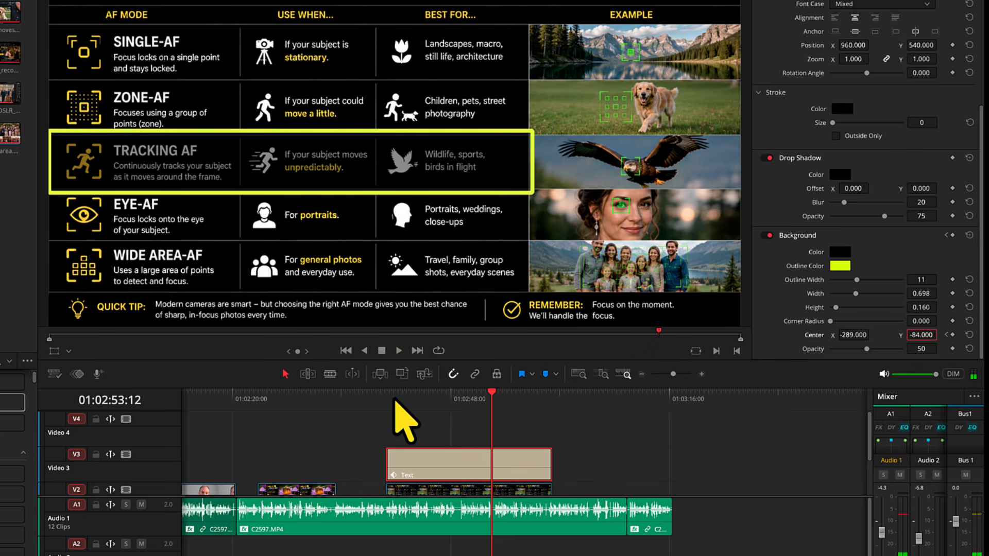
pyautogui.moveTo(397, 402); pyautogui.dragTo(392, 403)
pyautogui.press('space')
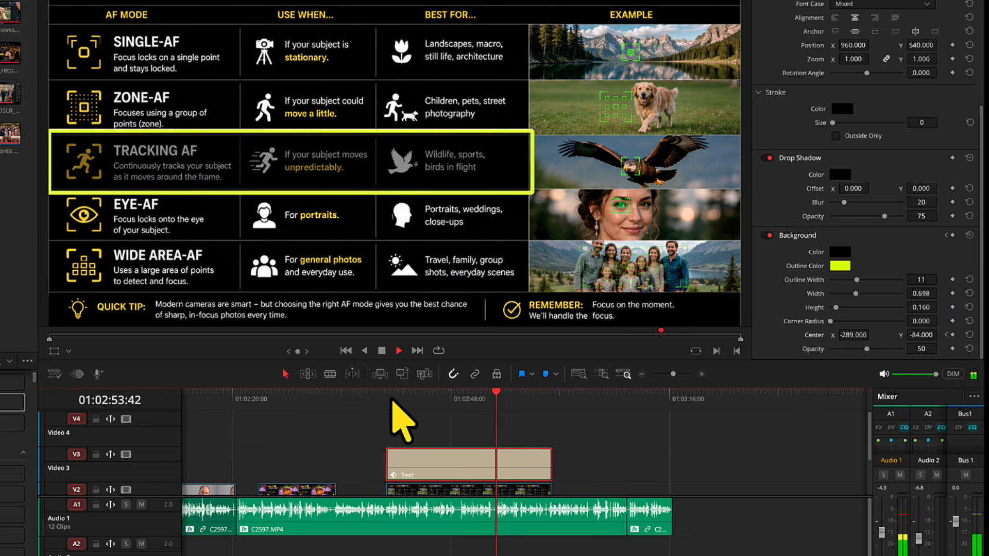
pyautogui.press('space')
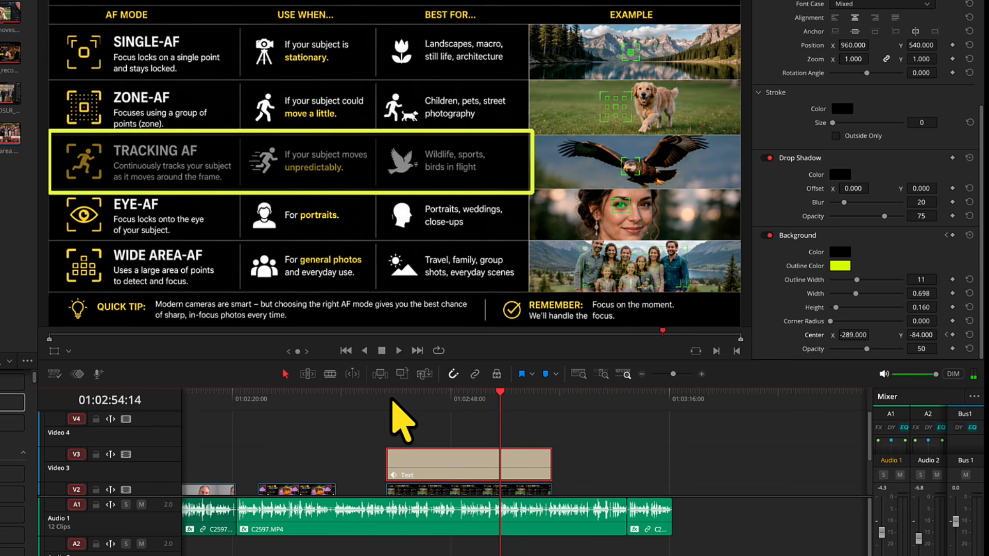